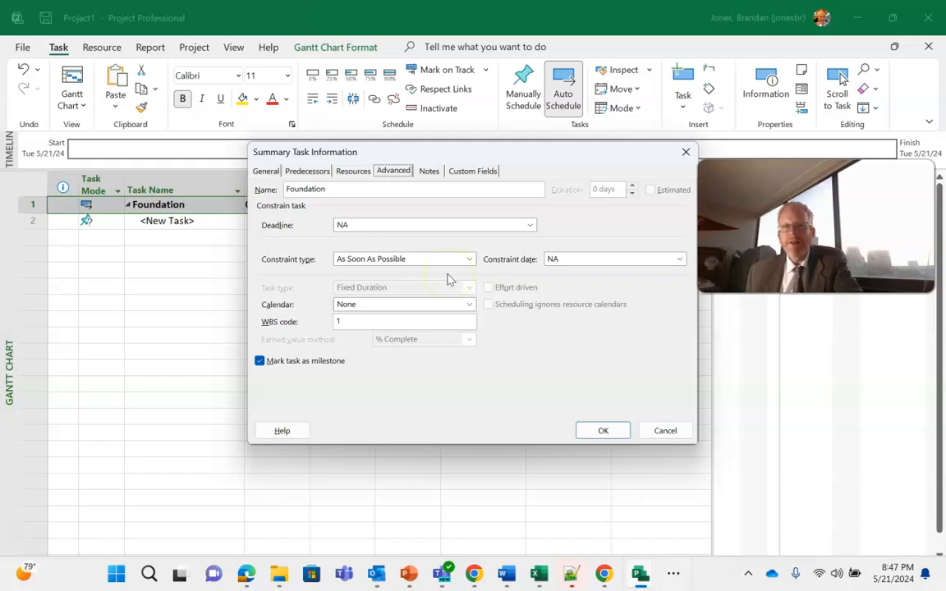
# View the notes section of the Foundation summary task's information and close the dialog.
pyautogui.click(430, 171)
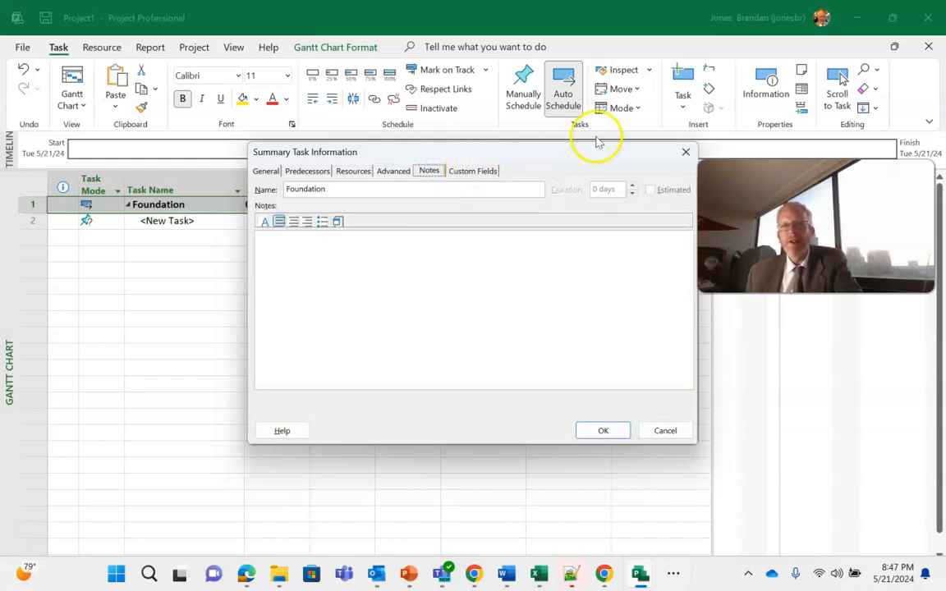
pyautogui.click(685, 152)
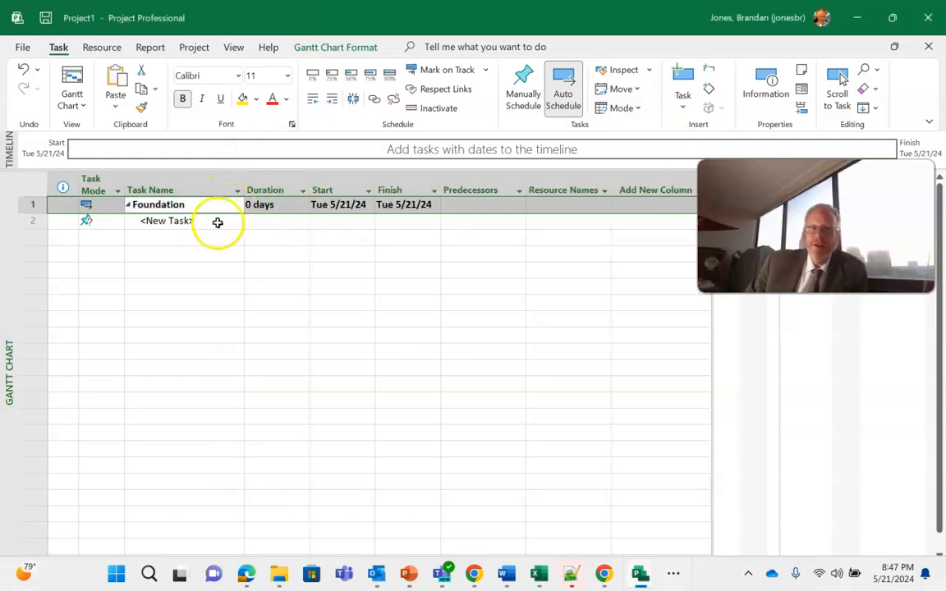
# Add a subtask named "Define our Definition of Done" under Foundation.
pyautogui.click(191, 222)
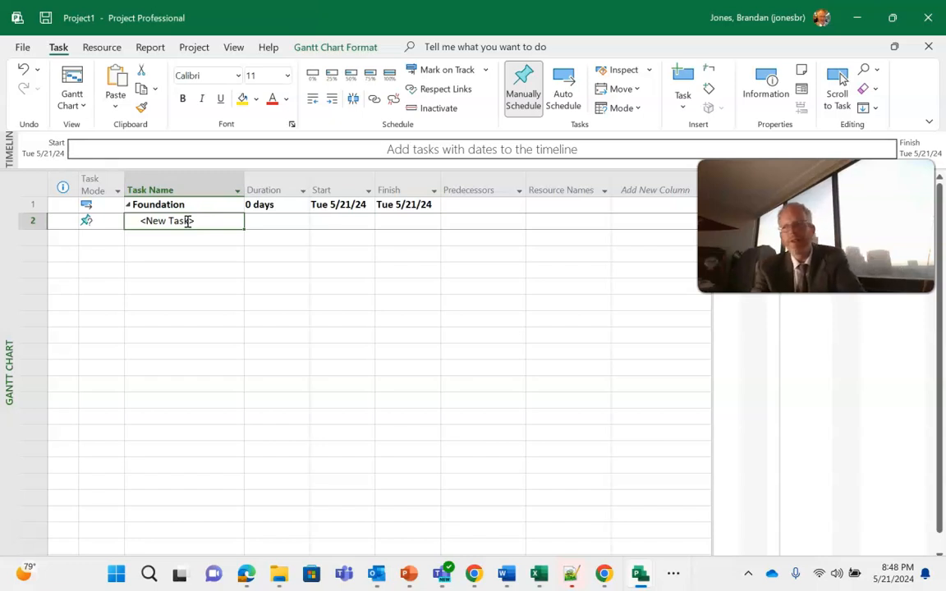
pyautogui.write('Define our D')
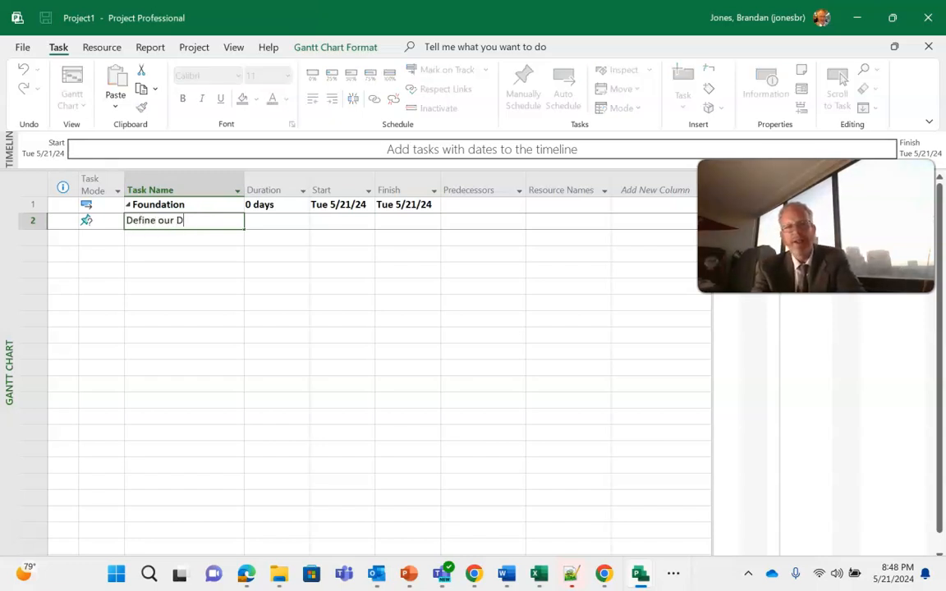
pyautogui.write('efinitoi')
pyautogui.press('BackSpace')
pyautogui.press('BackSpace')
pyautogui.write('ion of Done')
pyautogui.press('Return')
# Add a subtask named "Define our Definition of Ready" beneath the Definition of Done task.
pyautogui.write('Dein')
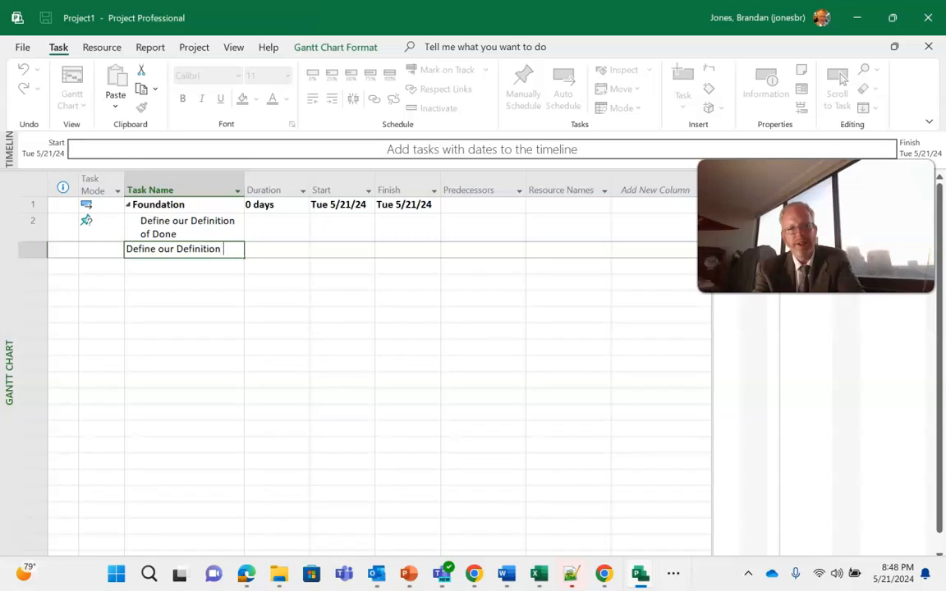
pyautogui.press('BackSpace')
pyautogui.press('BackSpace')
pyautogui.write('f Ready')
pyautogui.press('Return')
# Add a third Foundation subtask named "Create GitHub Repository".
pyautogui.write('Create GitHub R')
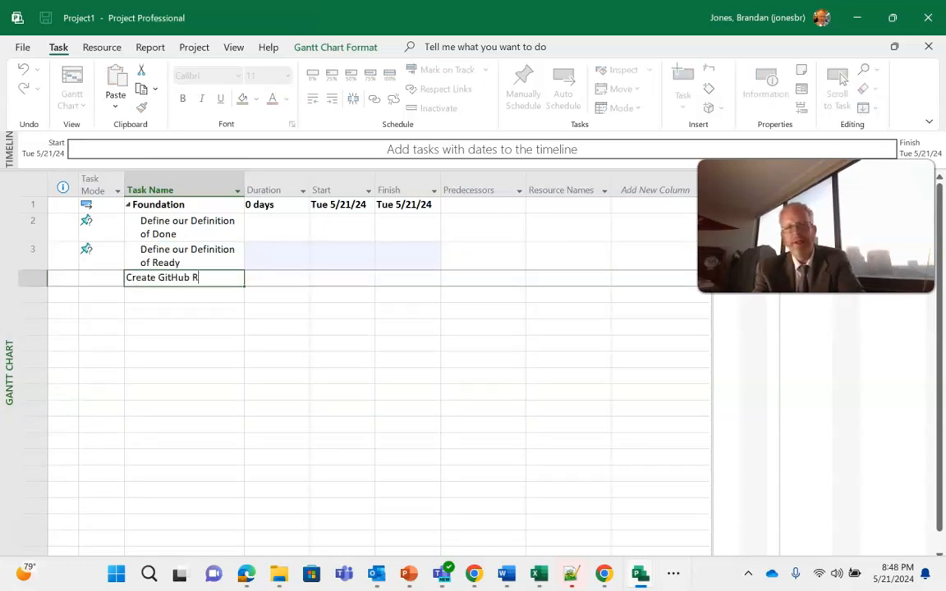
pyautogui.press('BackSpace')
pyautogui.press('BackSpace')
pyautogui.write('itory')
pyautogui.press('Return')
# Set the duration of the "Define our Definition of Done" task to 1 day.
pyautogui.press('Up')
pyautogui.press('Up')
pyautogui.press('Up')
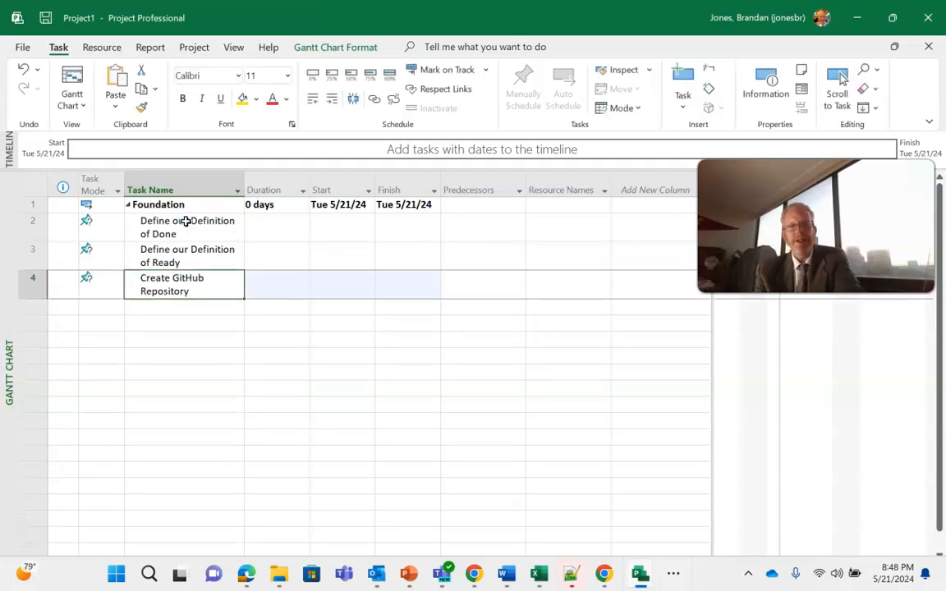
pyautogui.press('Right')
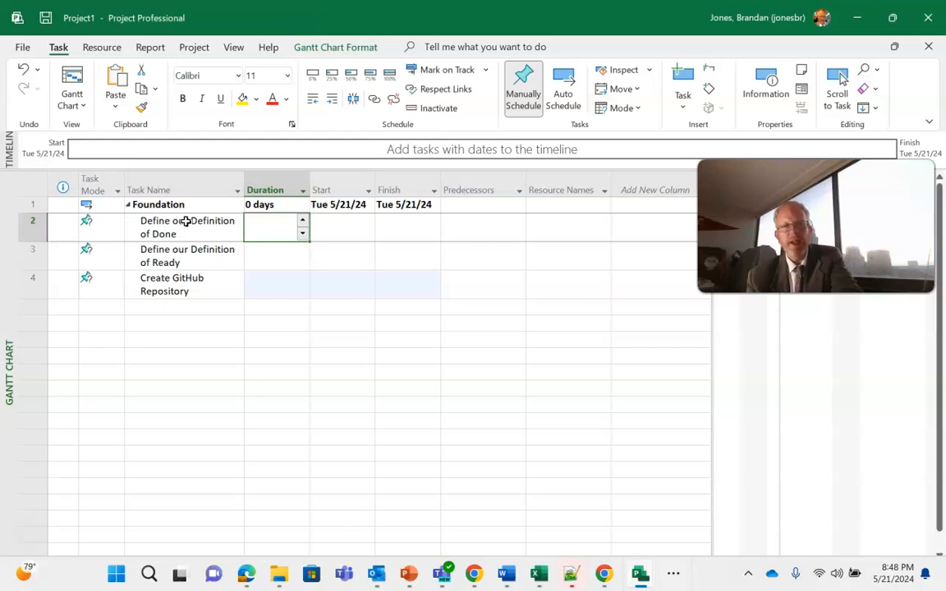
pyautogui.write('1')
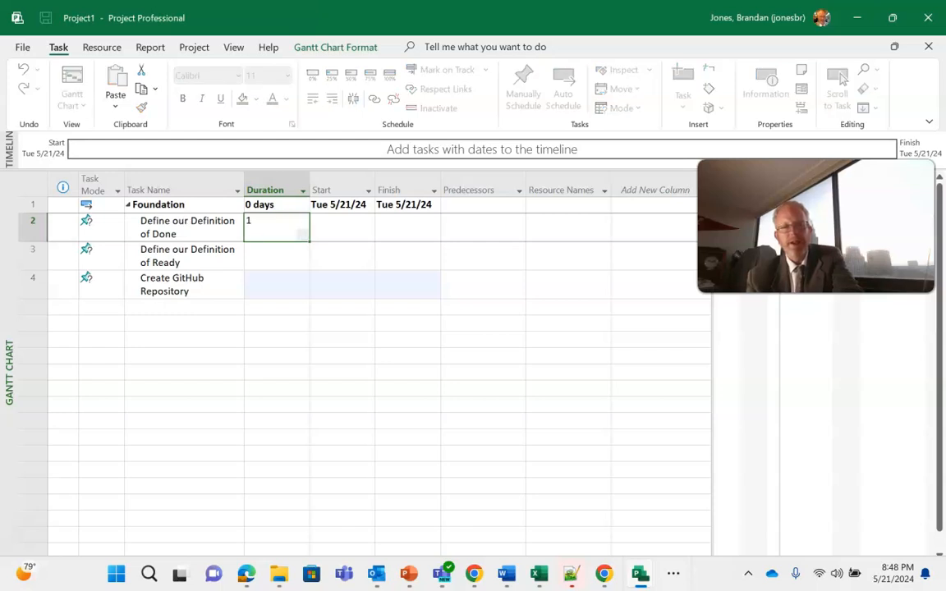
pyautogui.write(' day')
pyautogui.press('Return')
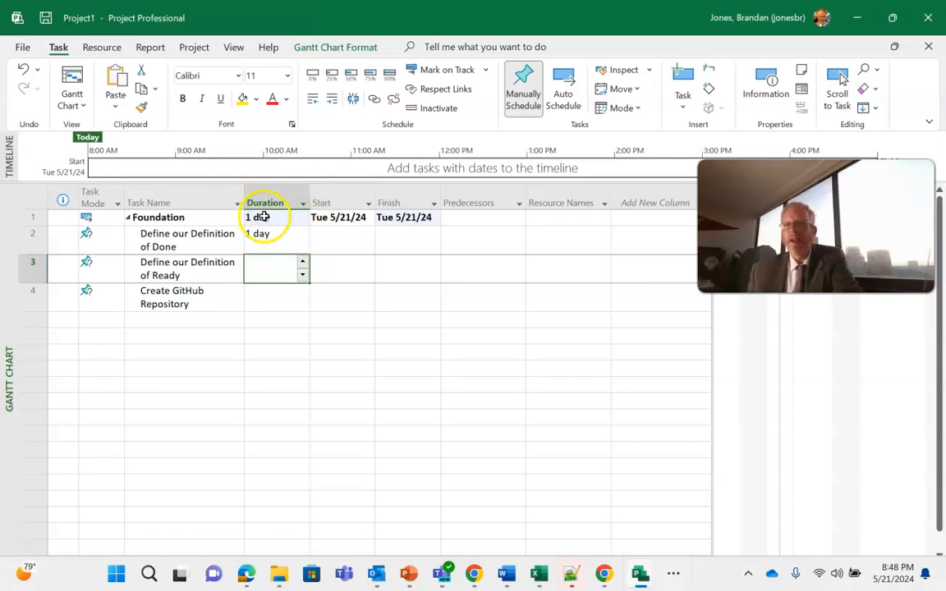
# Set the duration of "Define our Definition of Ready" to 1 day and of "Create GitHub Repository" to 2 days.
pyautogui.click(260, 270)
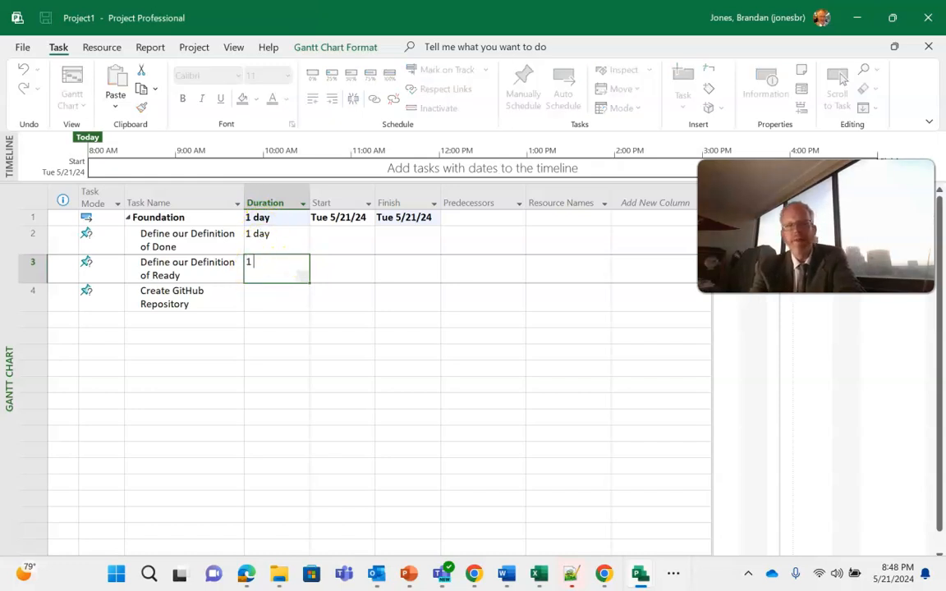
pyautogui.press('Return')
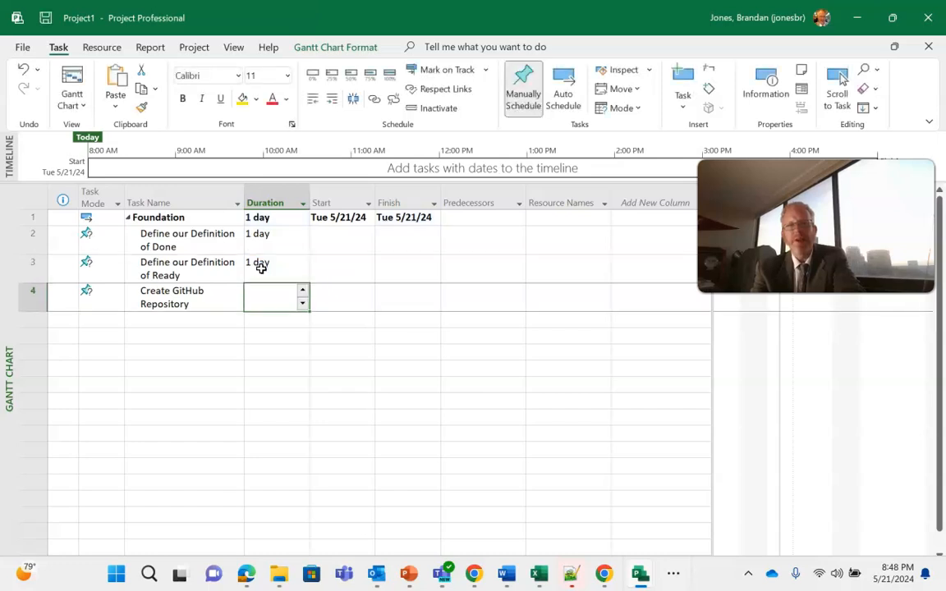
pyautogui.write('2 days')
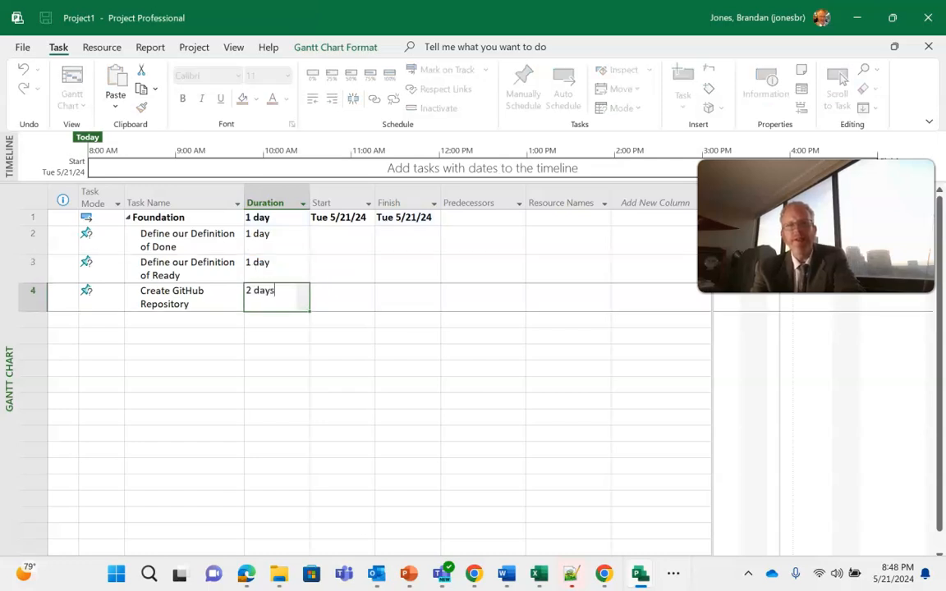
pyautogui.press('Return')
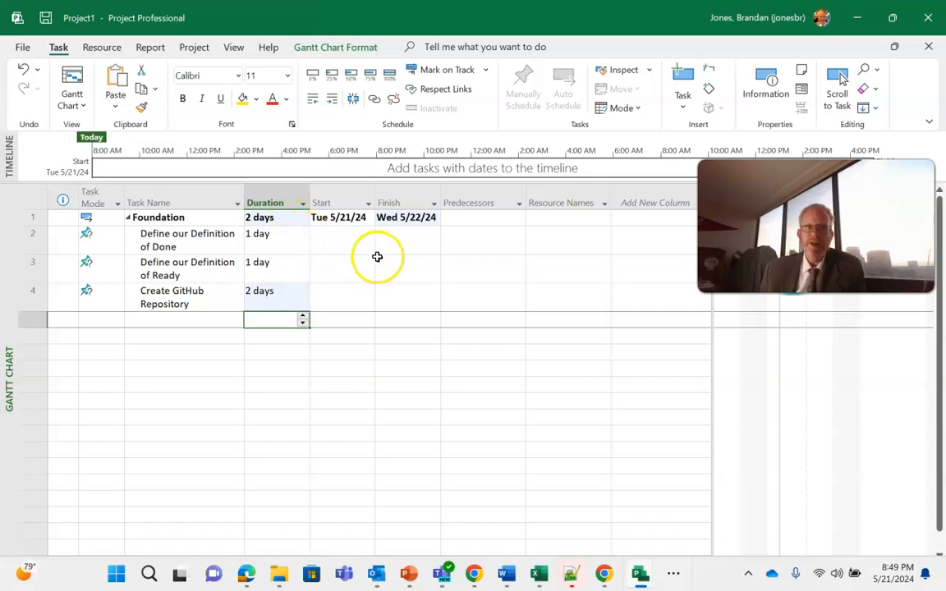
# Make task 3 the predecessor of the "Create GitHub Repository" task.
pyautogui.click(451, 265)
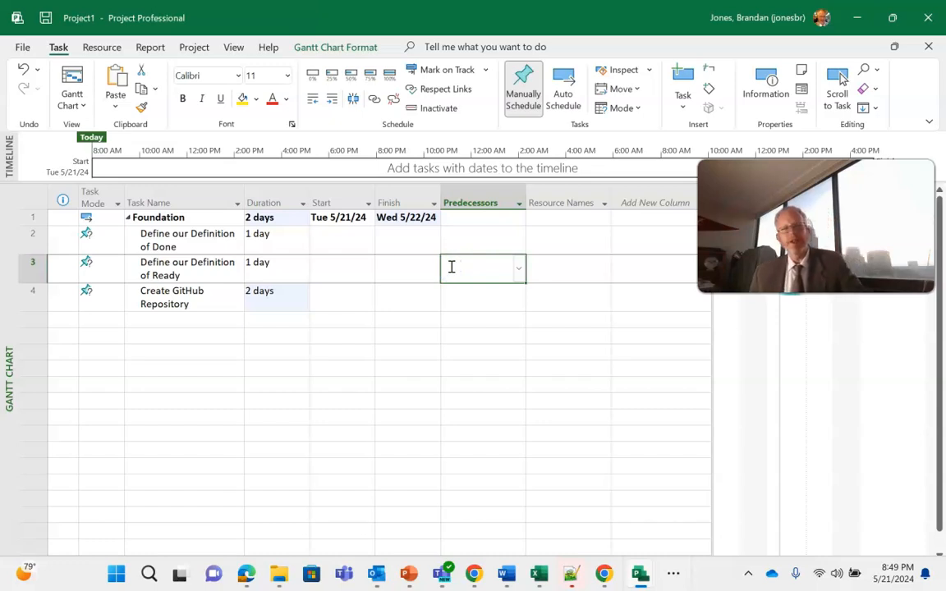
pyautogui.click(479, 291)
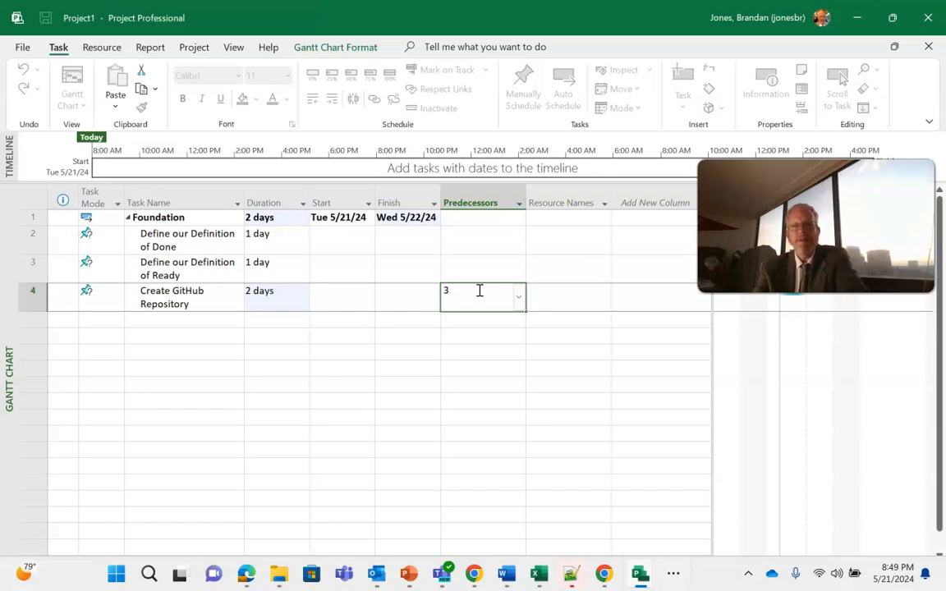
pyautogui.press('Return')
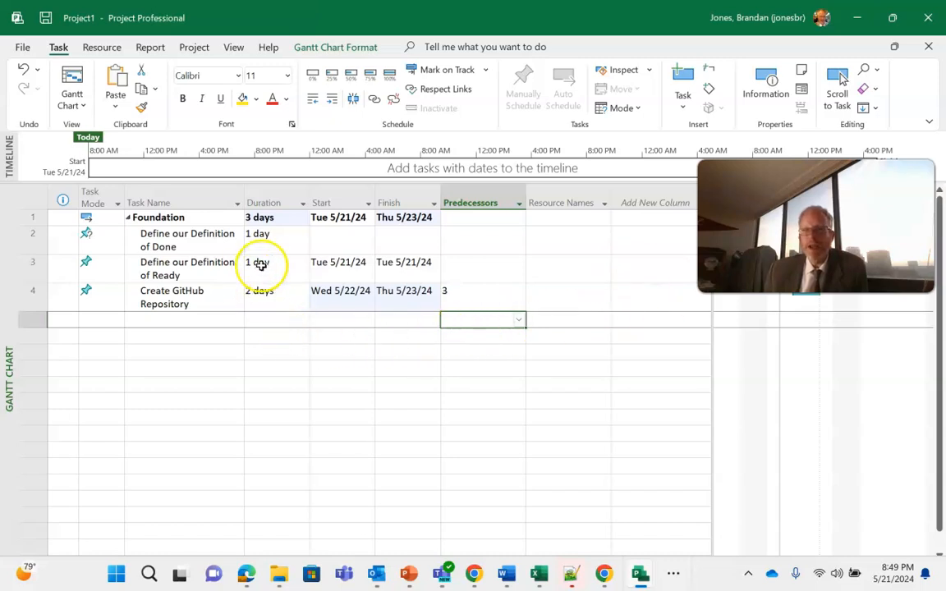
pyautogui.moveTo(816, 226); pyautogui.dragTo(816, 458)
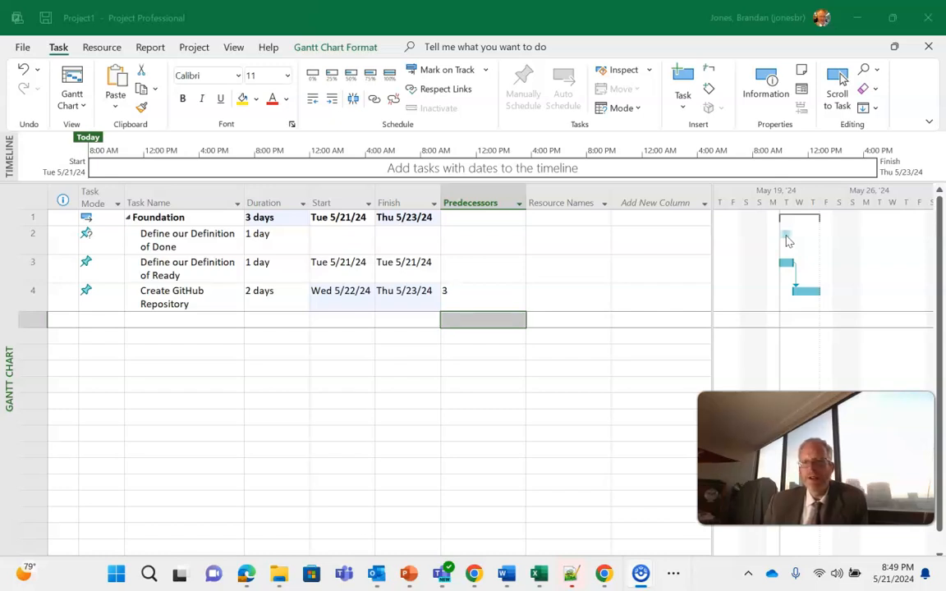
# Add a new task named "Create Specimen API" below "Create GitHub Repository".
pyautogui.click(168, 323)
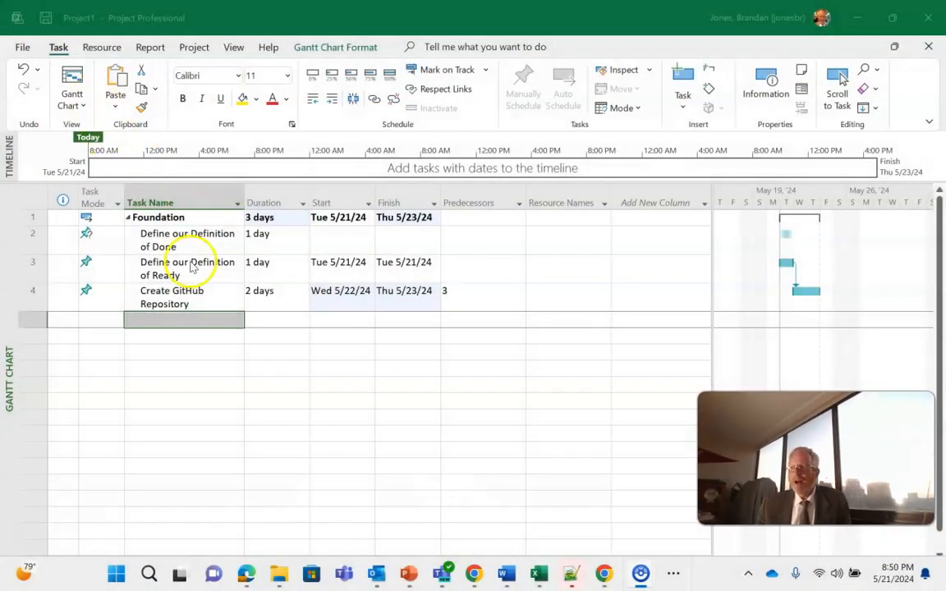
pyautogui.click(211, 319)
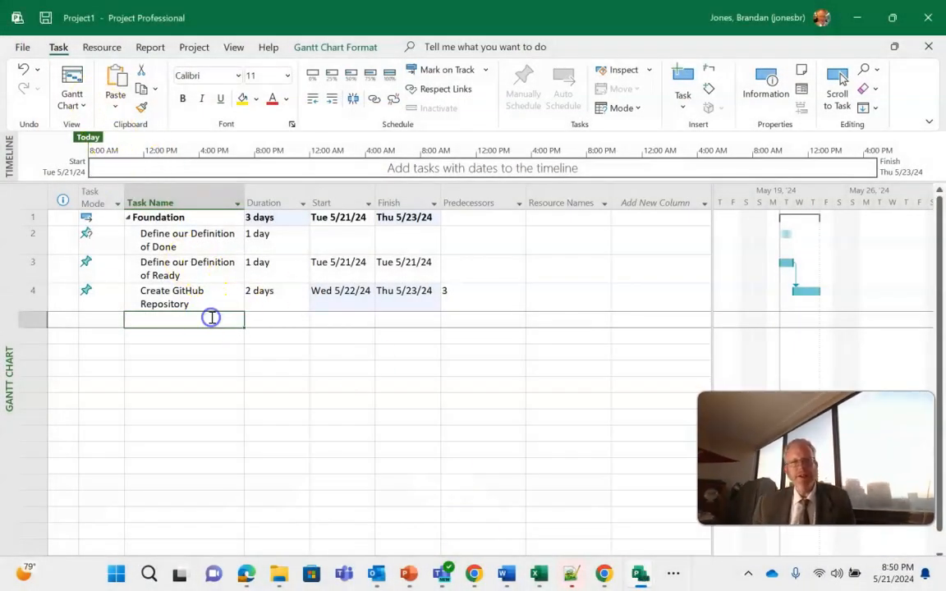
pyautogui.write('Create Specimen API')
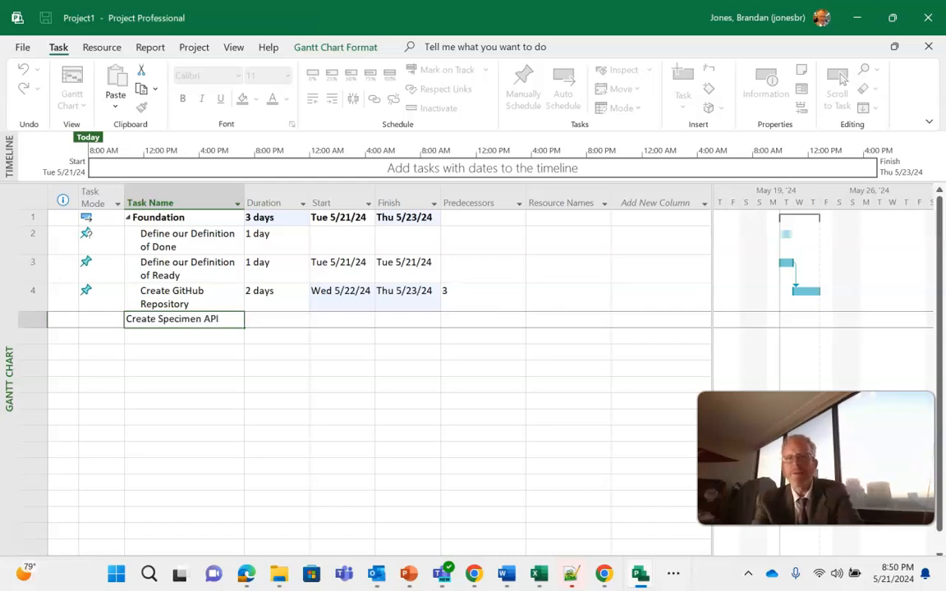
pyautogui.press('Return')
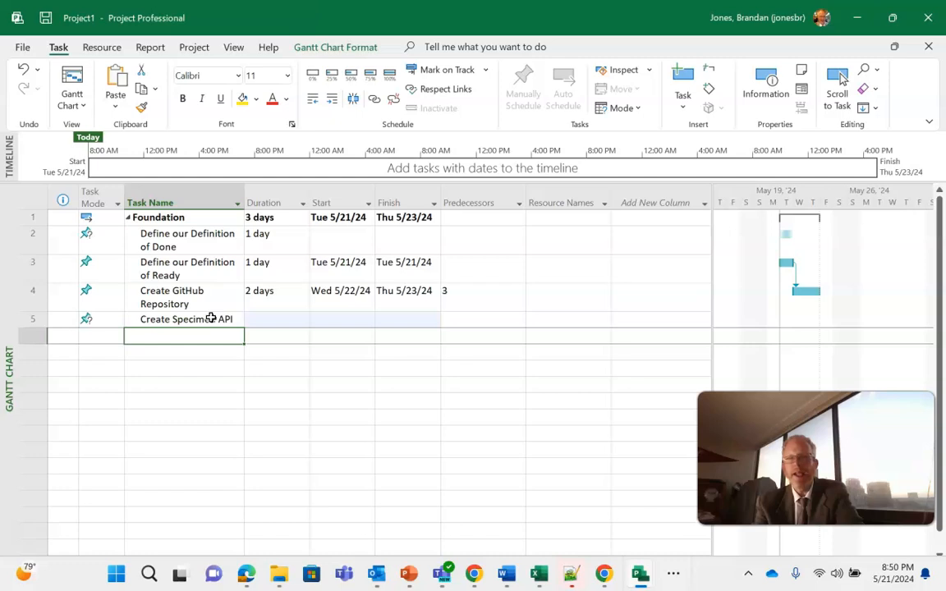
# Outdent the "Create Specimen API" task to the same level as Foundation.
pyautogui.click(211, 318)
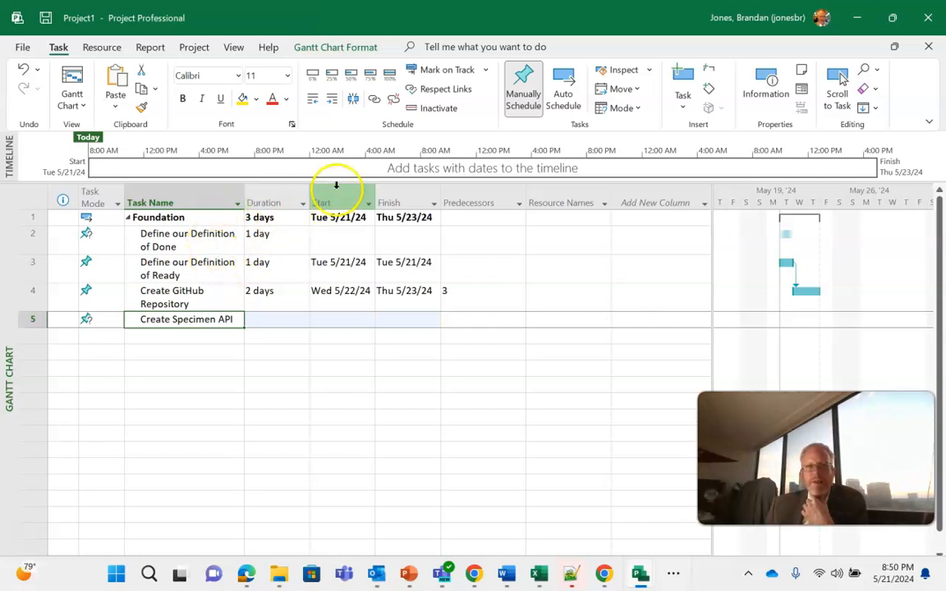
pyautogui.click(313, 100)
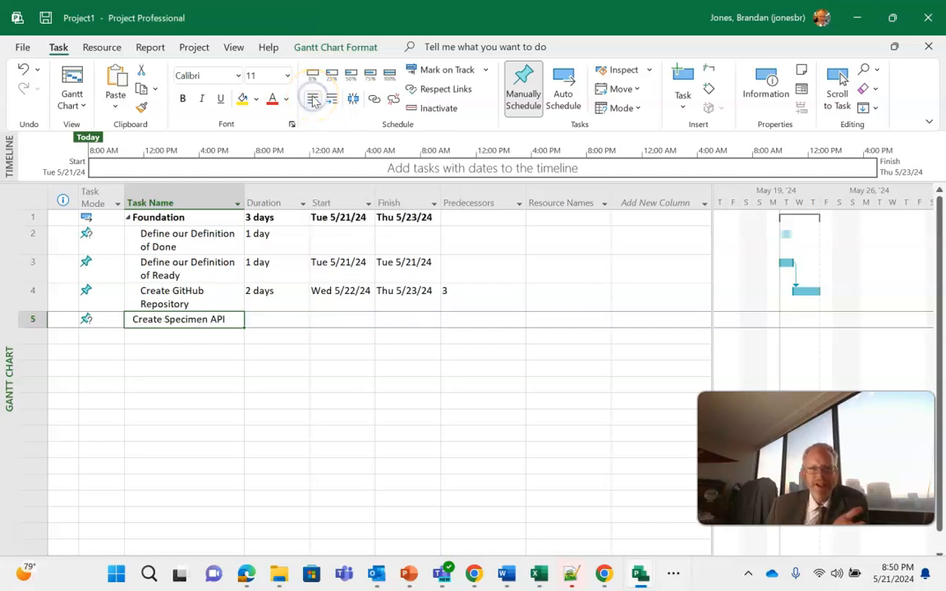
pyautogui.click(313, 100)
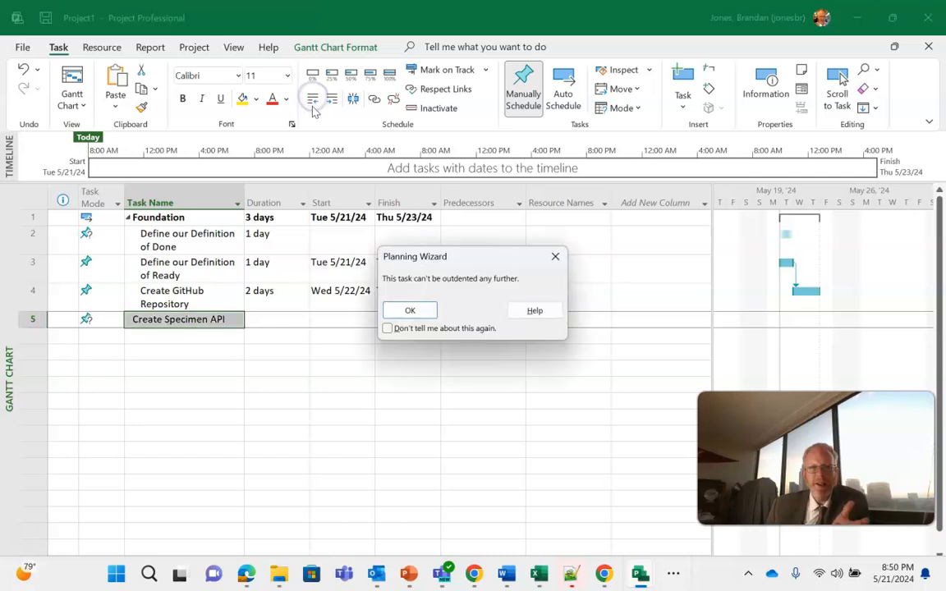
pyautogui.click(415, 312)
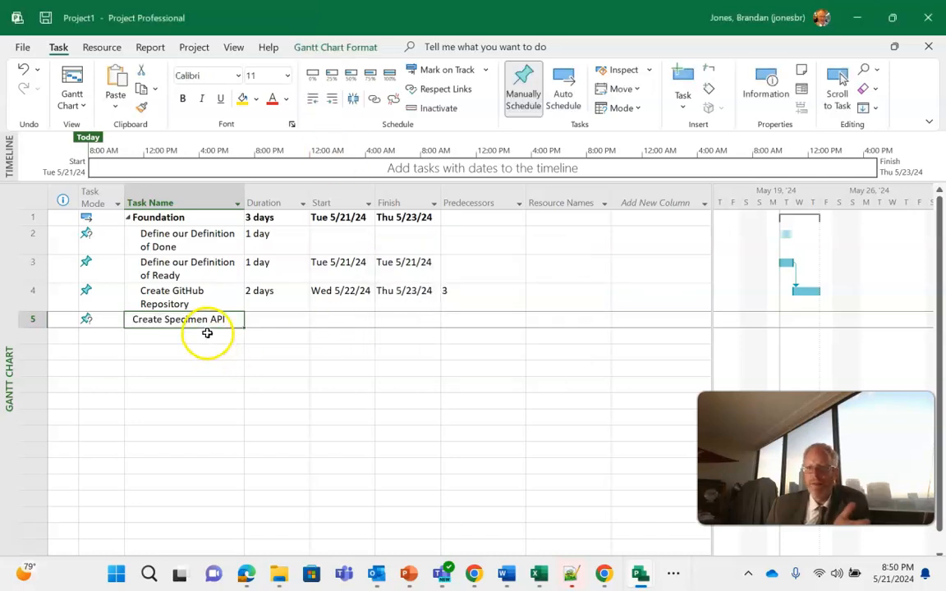
# Add a "Create Contract" task in the row below and indent it as a subtask of "Create Specimen API".
pyautogui.click(214, 333)
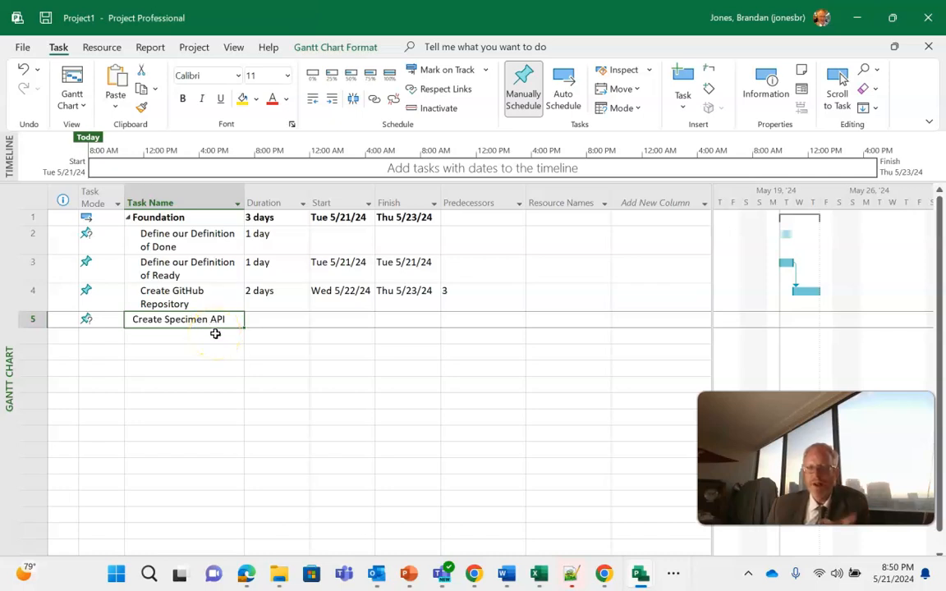
pyautogui.click(211, 339)
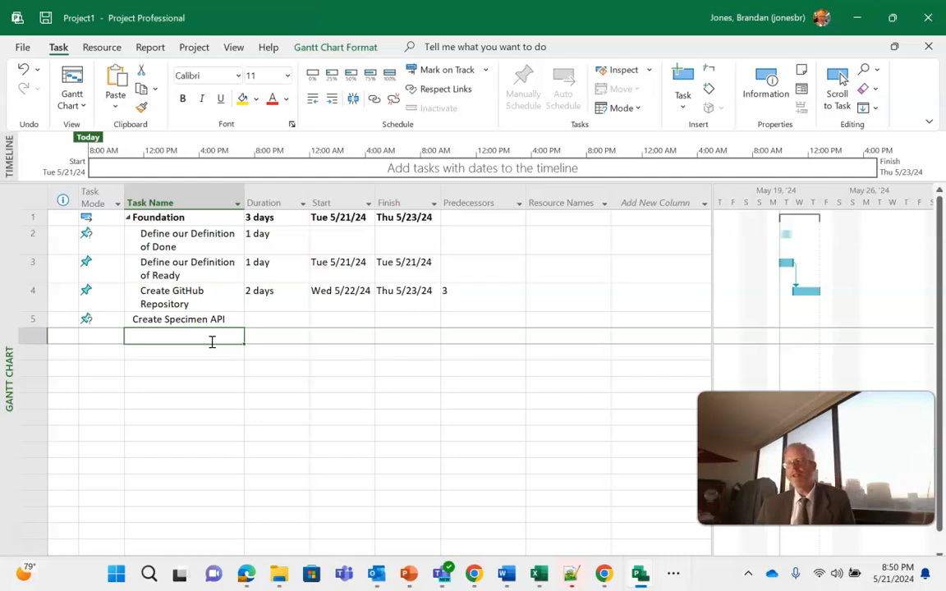
pyautogui.write('Create Contract')
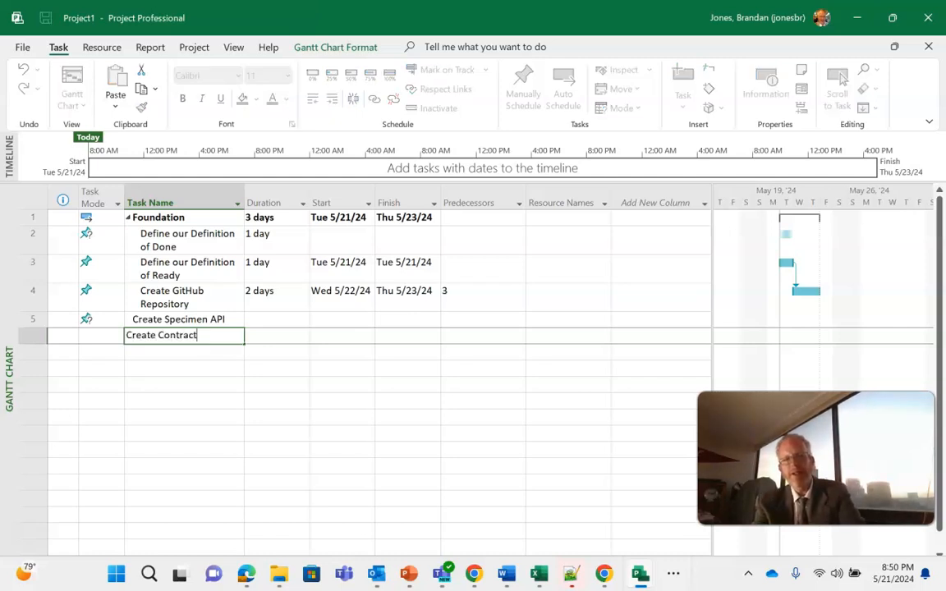
pyautogui.press('Return')
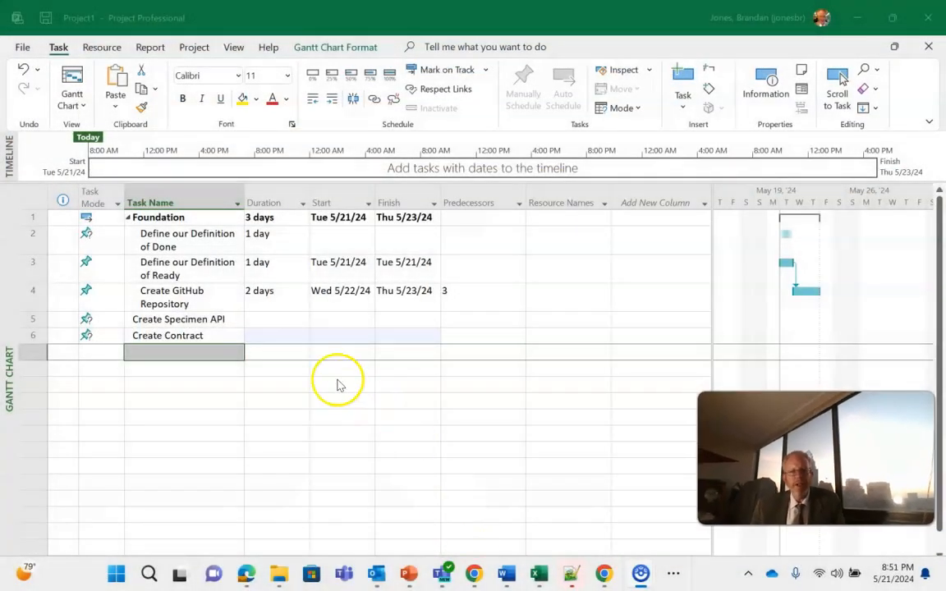
pyautogui.click(218, 337)
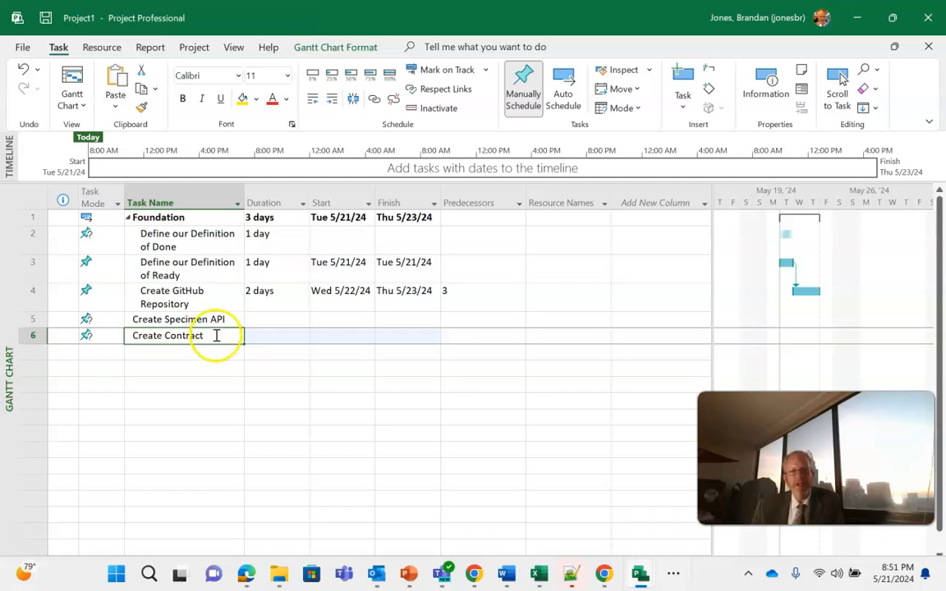
pyautogui.click(328, 102)
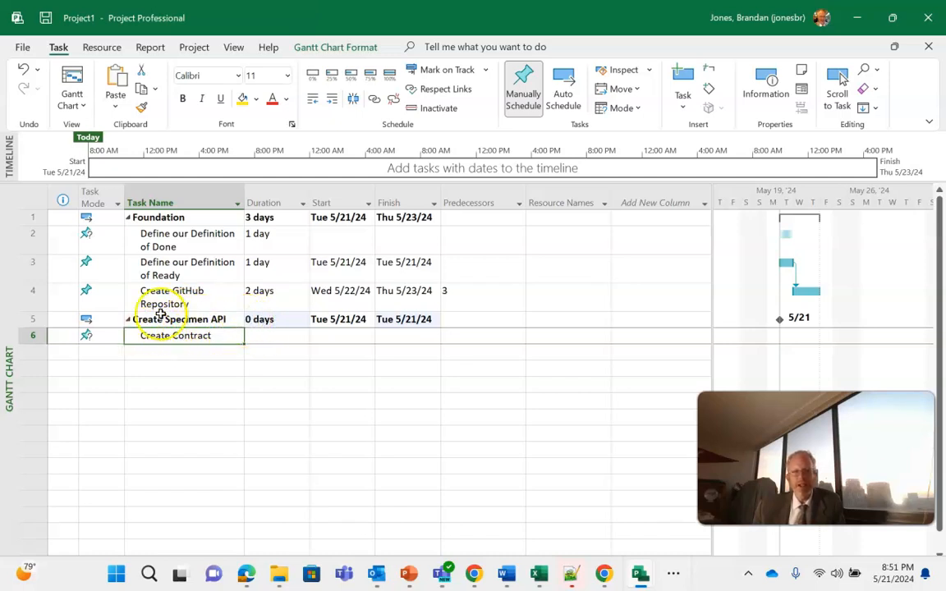
# Set the duration of the "Create Contract" task to 8 hours.
pyautogui.click(270, 335)
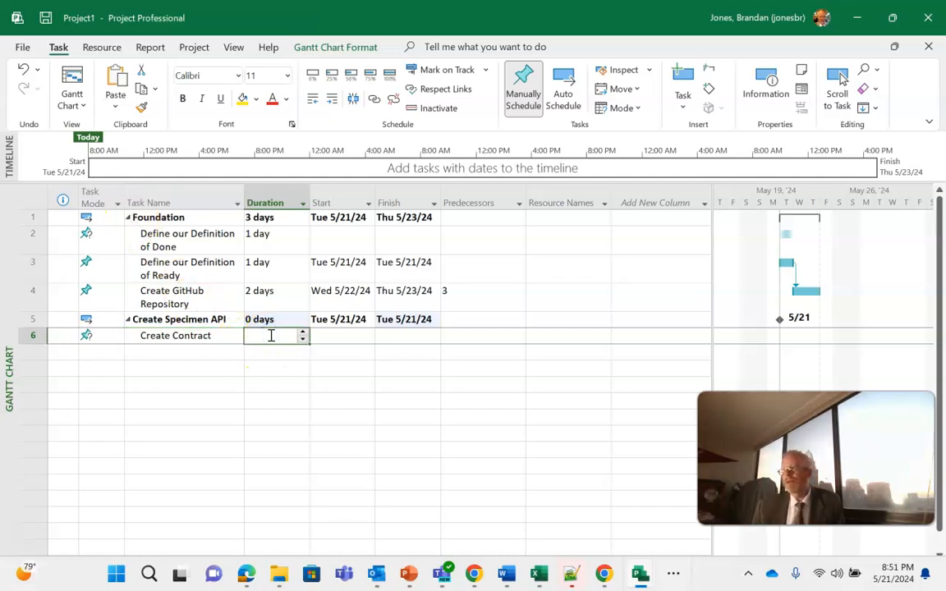
pyautogui.click(270, 335)
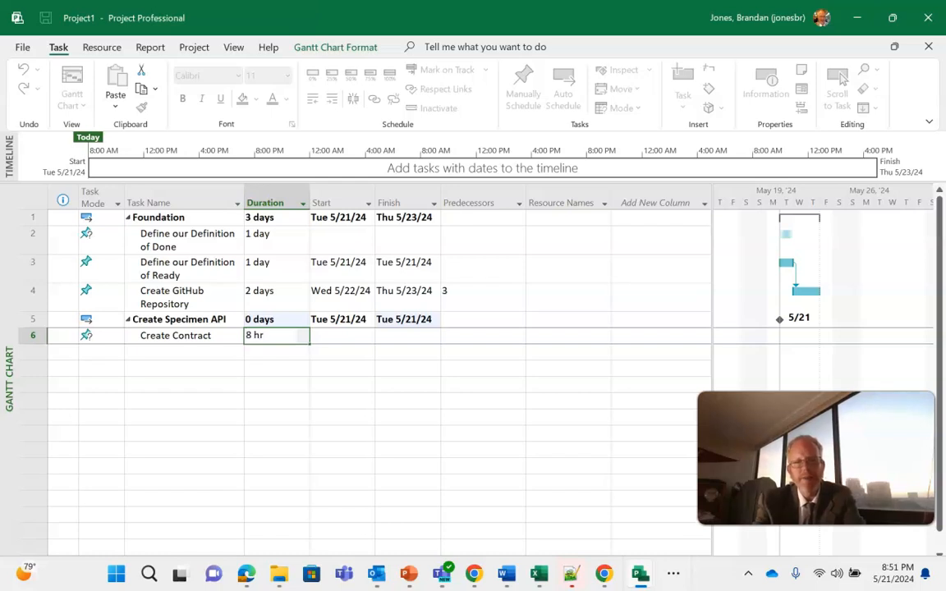
pyautogui.press('Return')
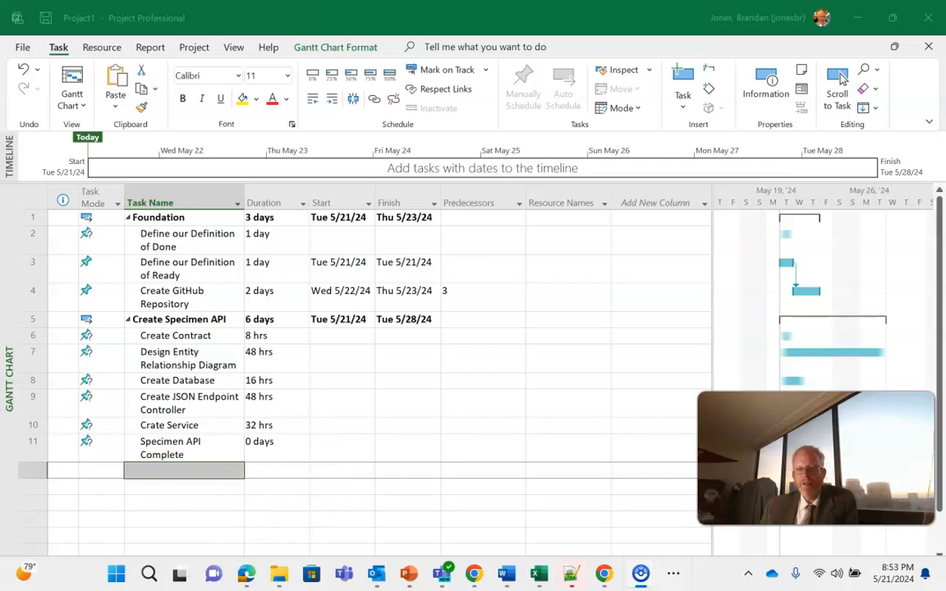
# Widen the Gantt chart area and move the Specimen API Complete milestone to Tue 7/2/24 on the chart.
pyautogui.moveTo(714, 310); pyautogui.dragTo(572, 298)
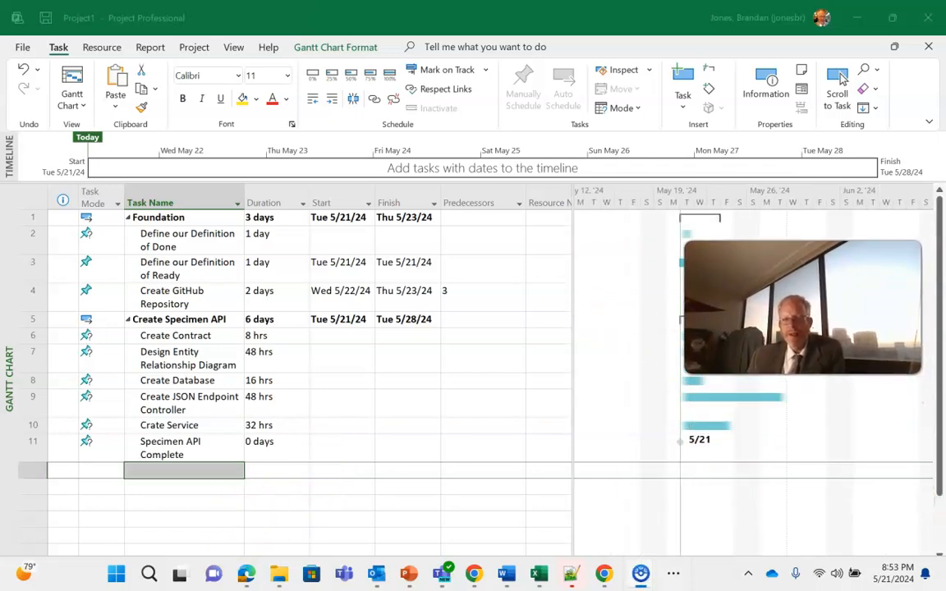
pyautogui.click(680, 444)
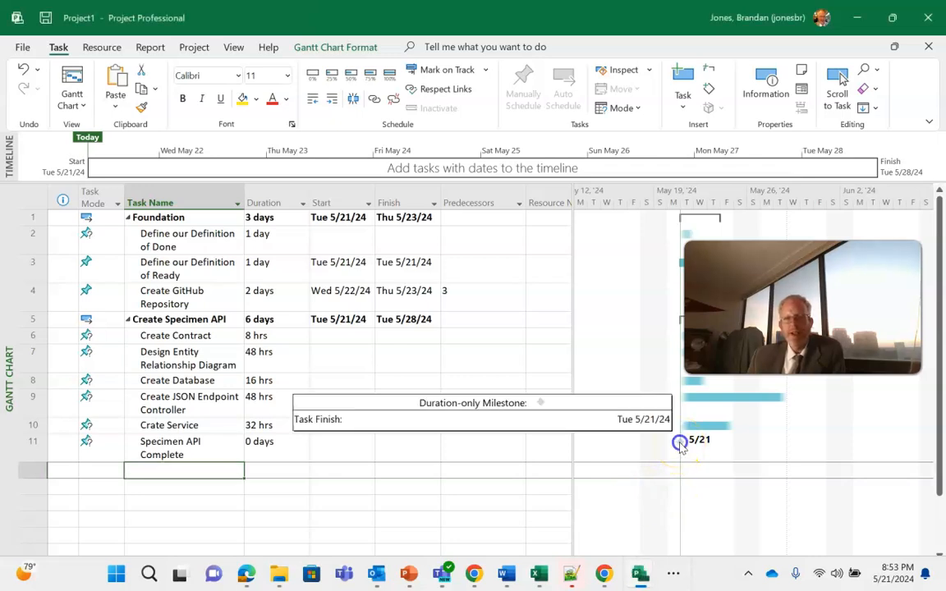
pyautogui.moveTo(683, 443); pyautogui.dragTo(890, 386)
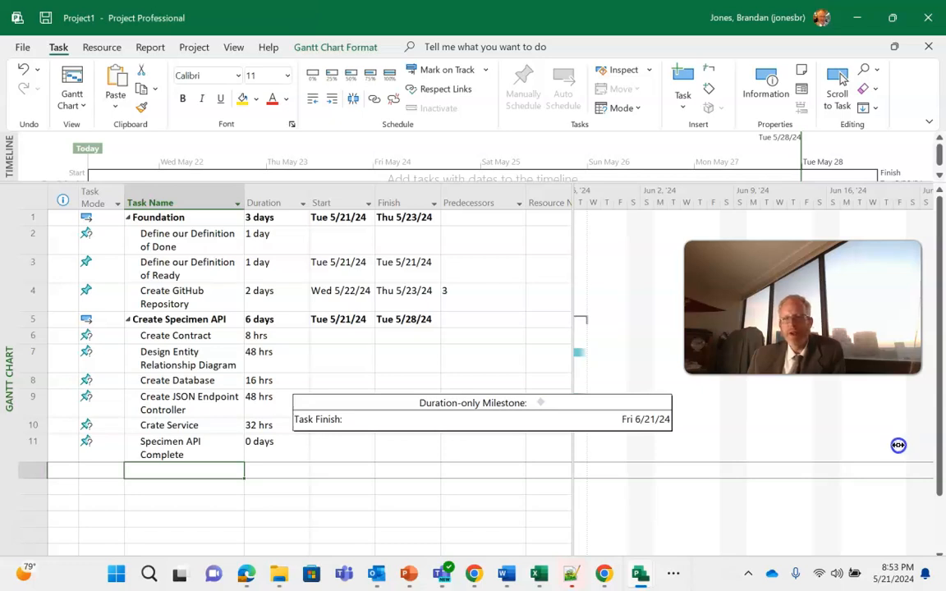
pyautogui.moveTo(899, 445); pyautogui.dragTo(900, 450)
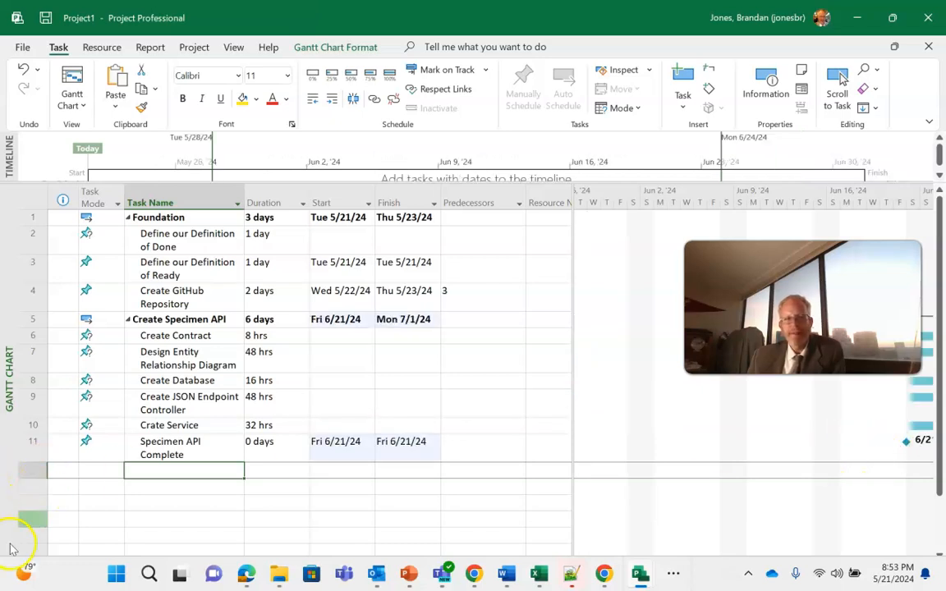
pyautogui.hotkey('ctrl', 'z')
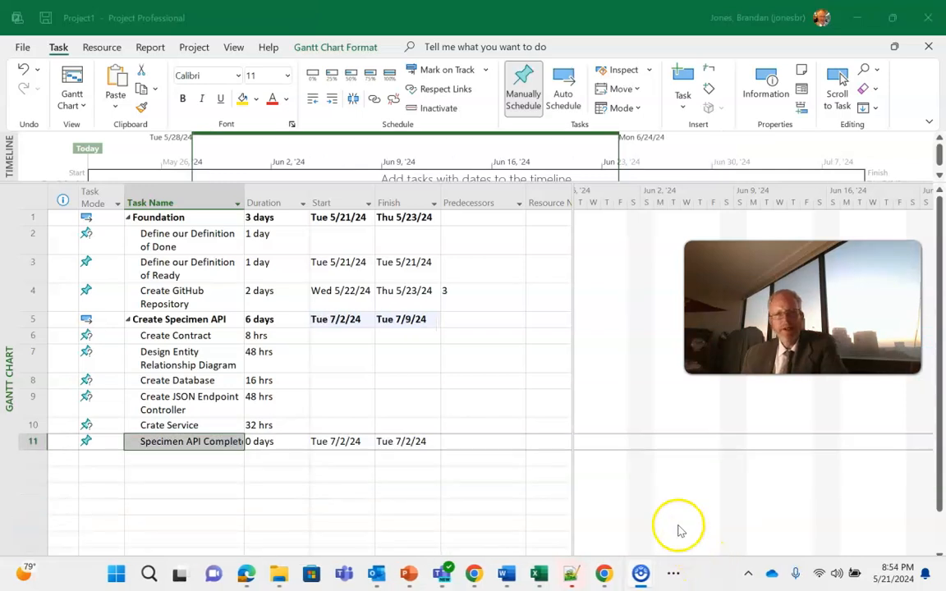
pyautogui.click(692, 447)
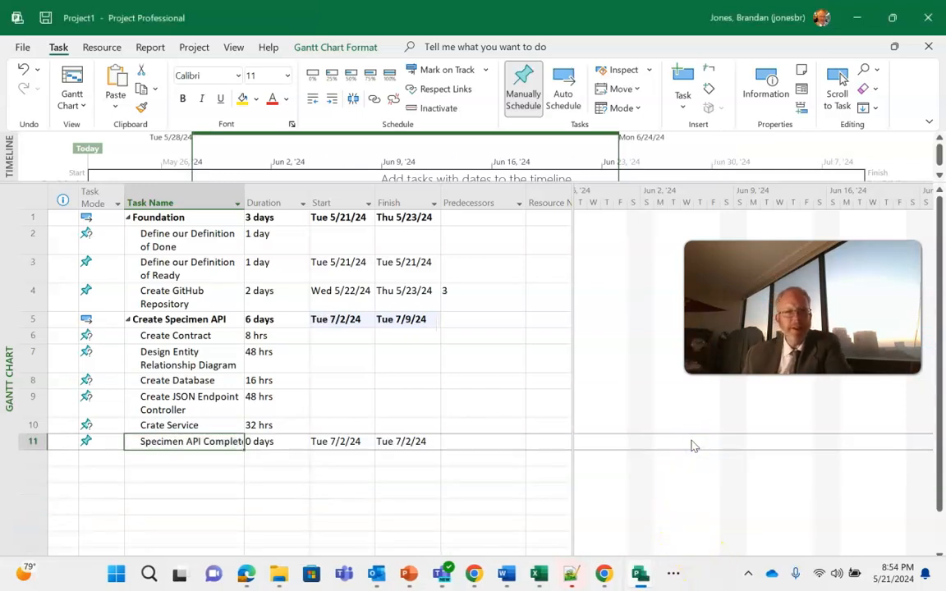
# Outdent the Specimen API Complete milestone to the summary level and set its predecessor to 5.
pyautogui.click(346, 441)
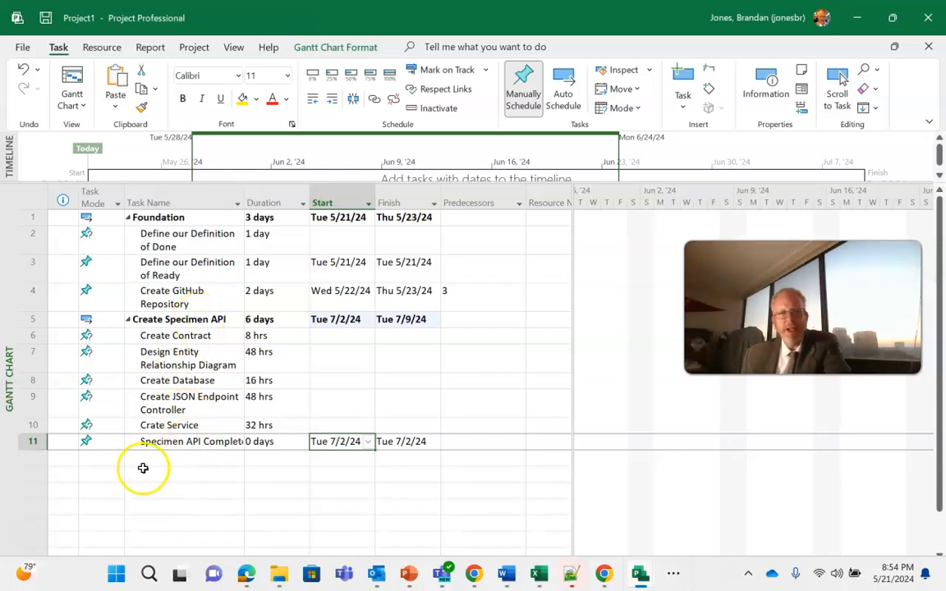
pyautogui.click(179, 444)
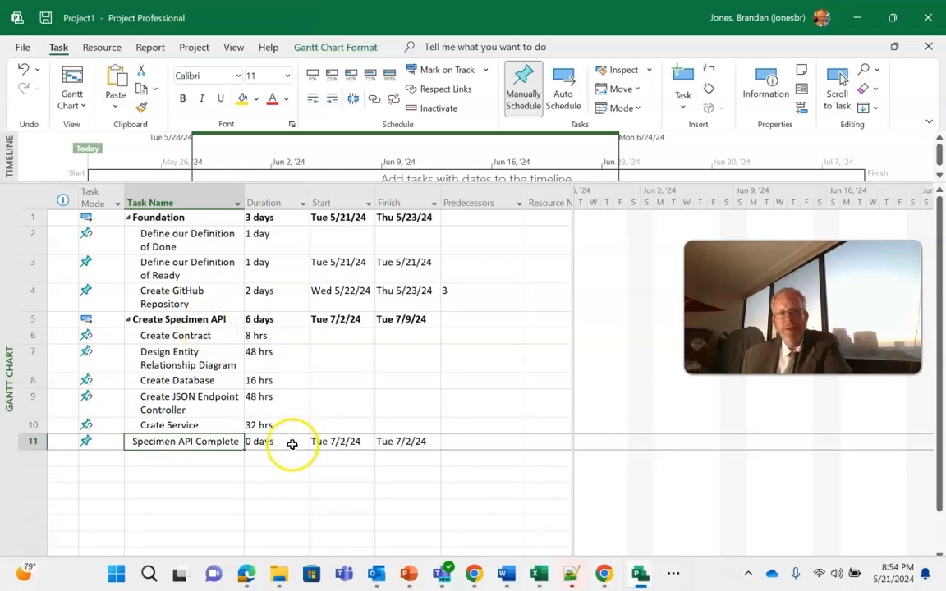
pyautogui.click(460, 443)
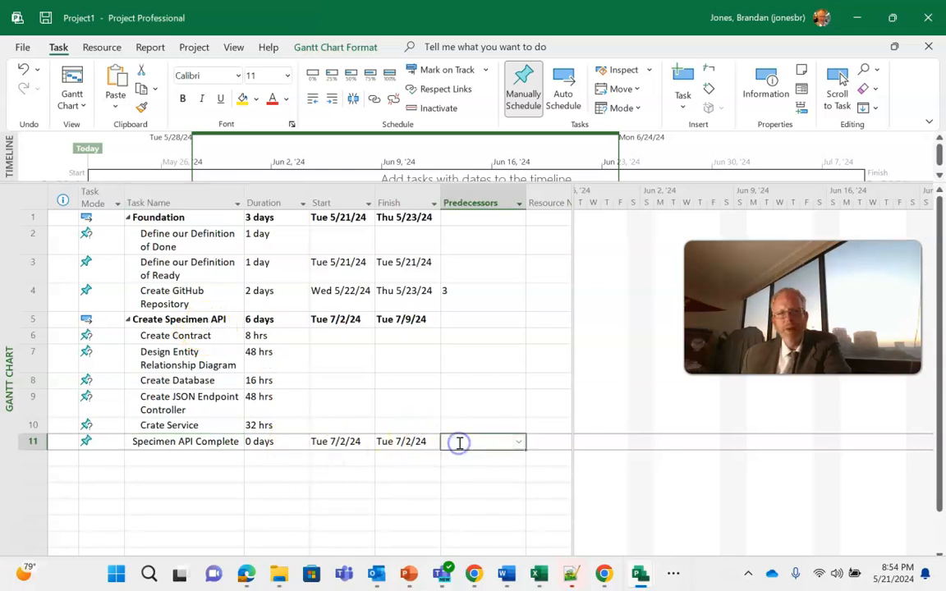
pyautogui.write('5')
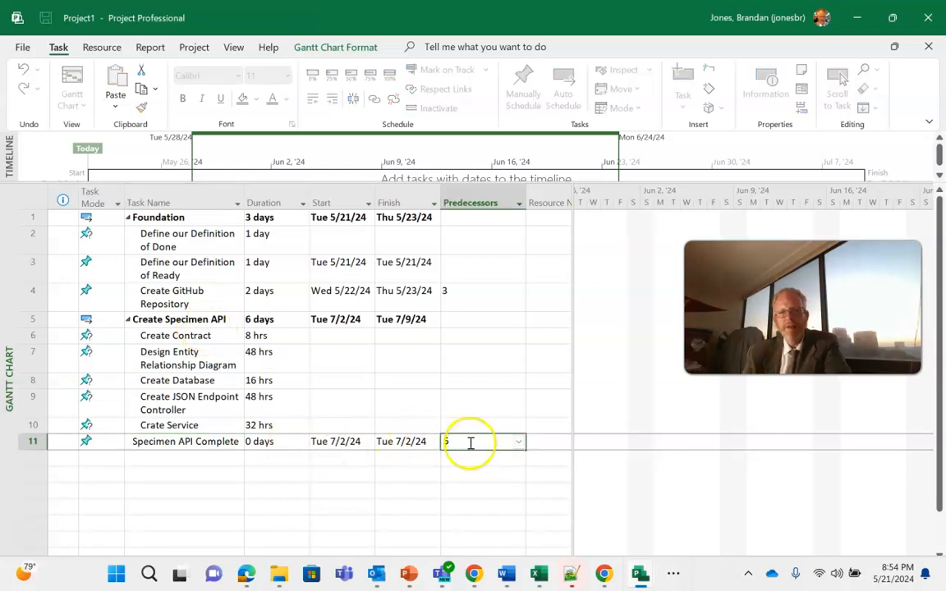
pyautogui.press('Return')
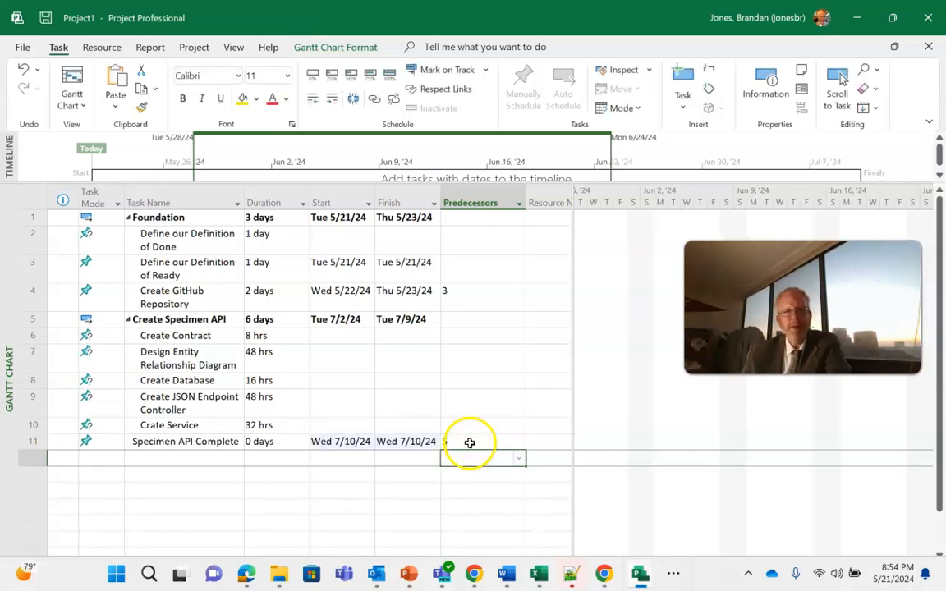
# Set the start date of the Create Specimen API summary task to Tue 5/21/24.
pyautogui.click(352, 321)
pyautogui.click(367, 321)
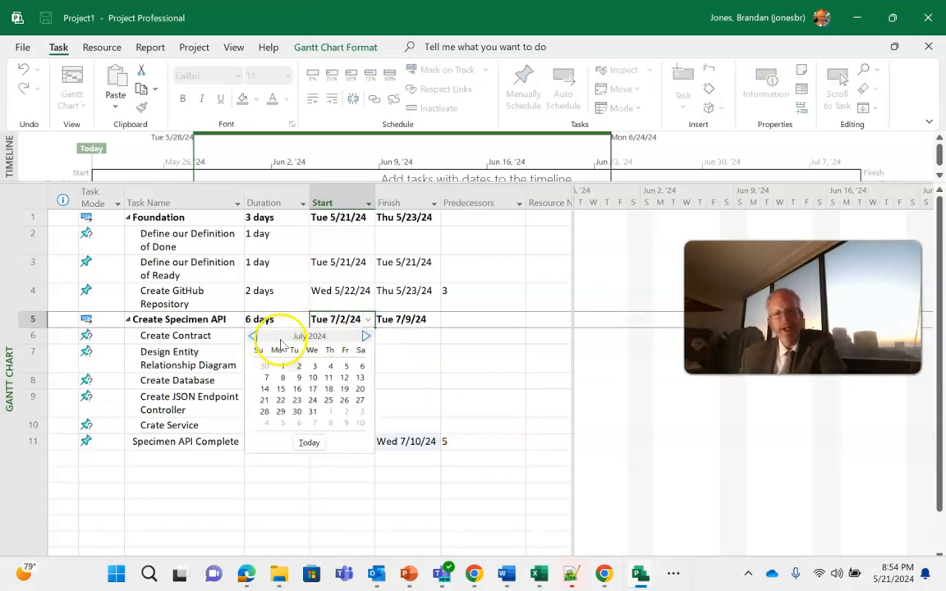
pyautogui.click(252, 337)
pyautogui.click(252, 337)
pyautogui.click(253, 336)
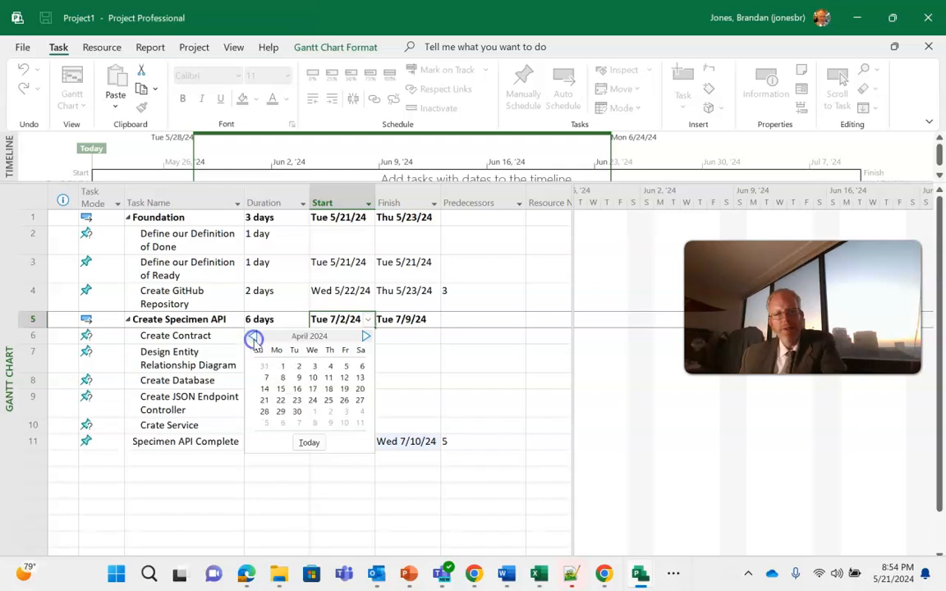
pyautogui.click(363, 337)
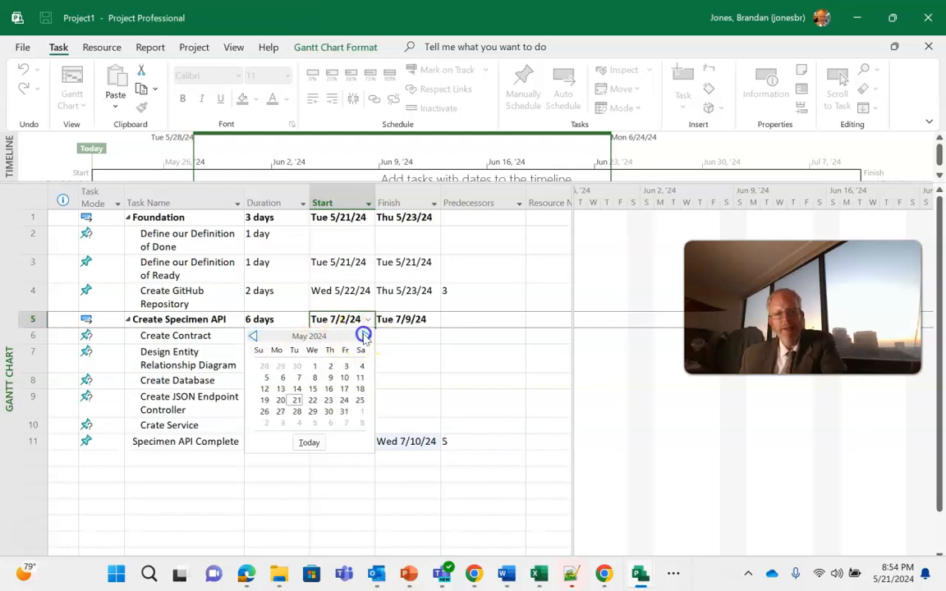
pyautogui.click(297, 389)
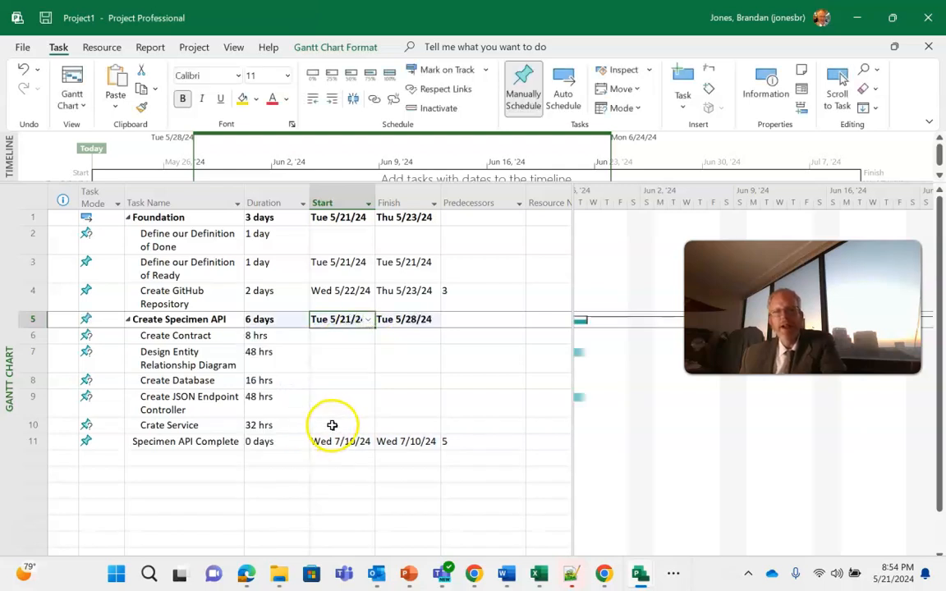
# Set the predecessor of the Create Database task to 7.
pyautogui.click(692, 567)
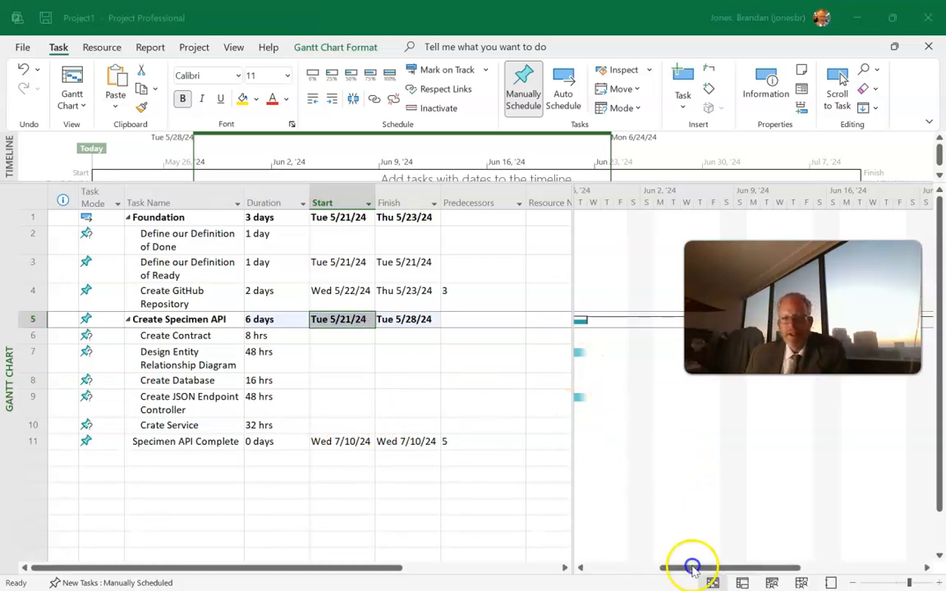
pyautogui.moveTo(719, 567); pyautogui.dragTo(676, 567)
pyautogui.moveTo(738, 333); pyautogui.dragTo(381, 556)
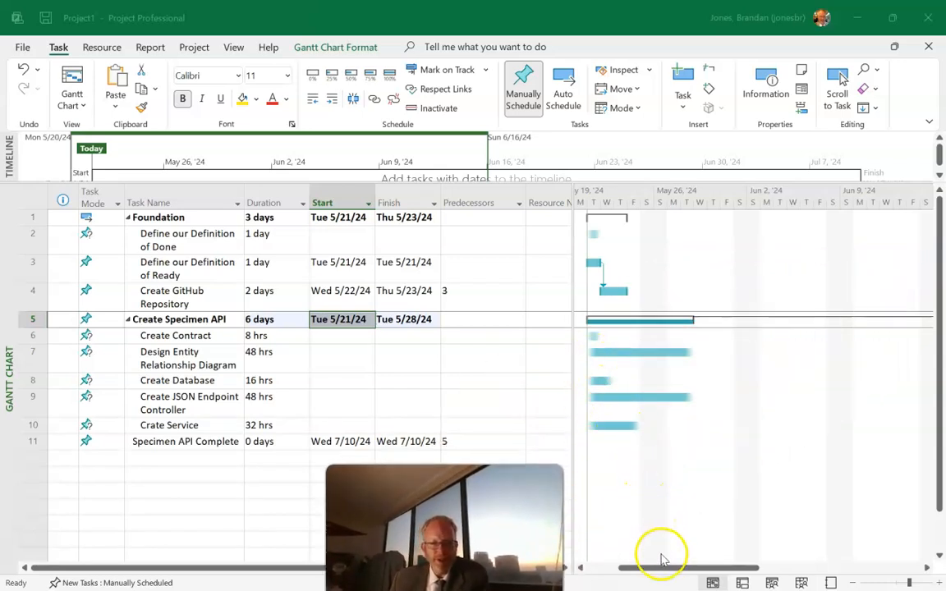
pyautogui.moveTo(664, 572); pyautogui.dragTo(804, 533)
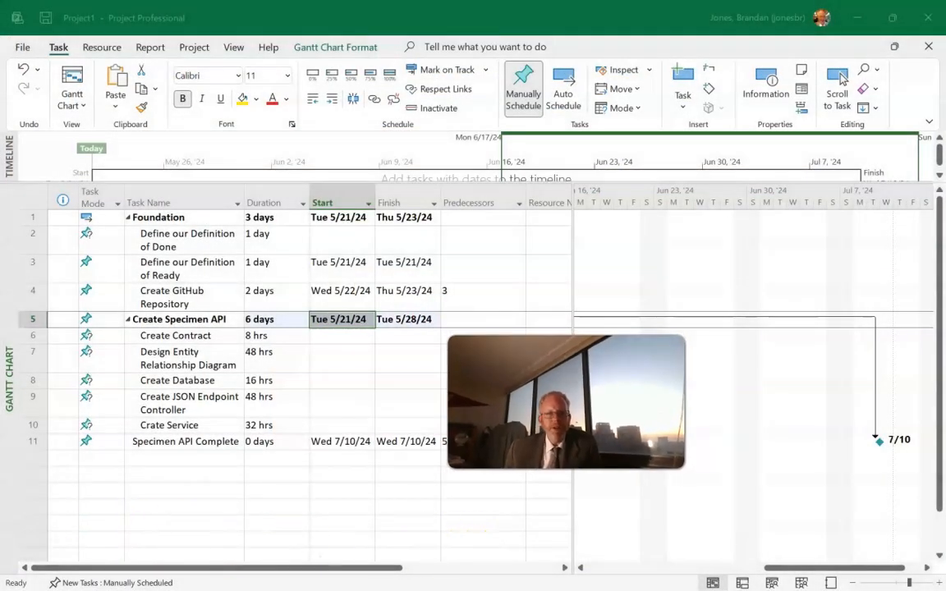
pyautogui.click(464, 380)
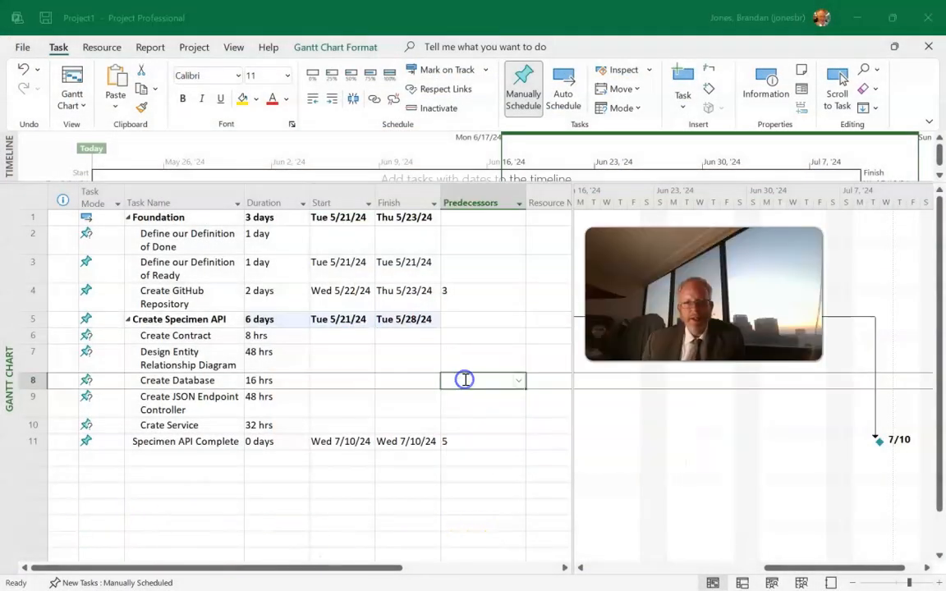
pyautogui.click(464, 380)
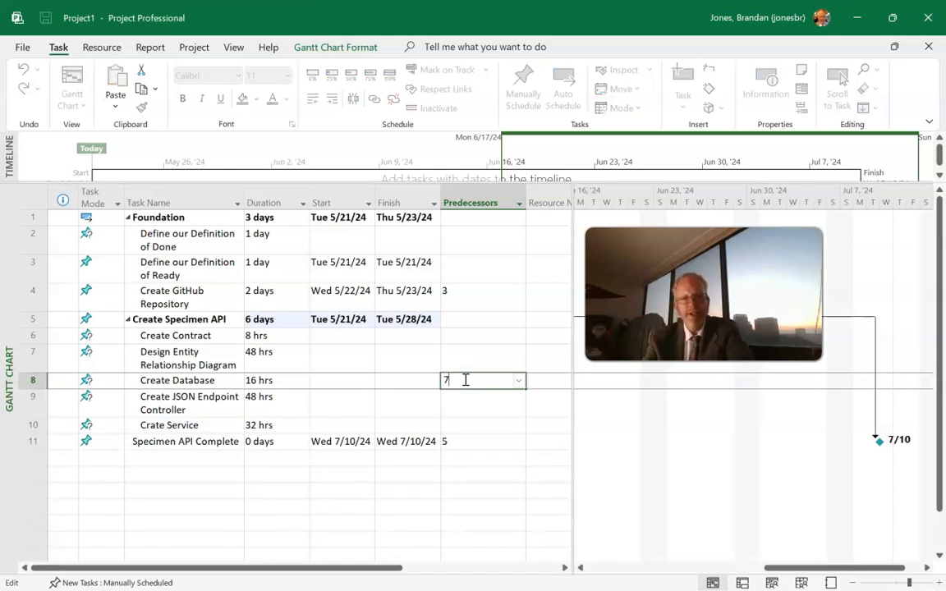
pyautogui.press('Return')
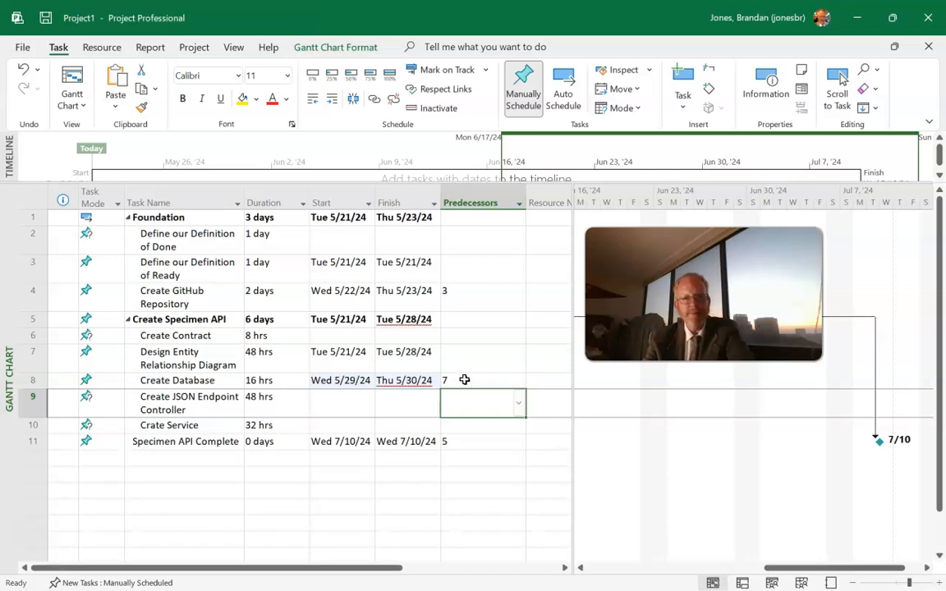
# Set the predecessor of the Create JSON Endpoint Controller task to 8.
pyautogui.click(475, 402)
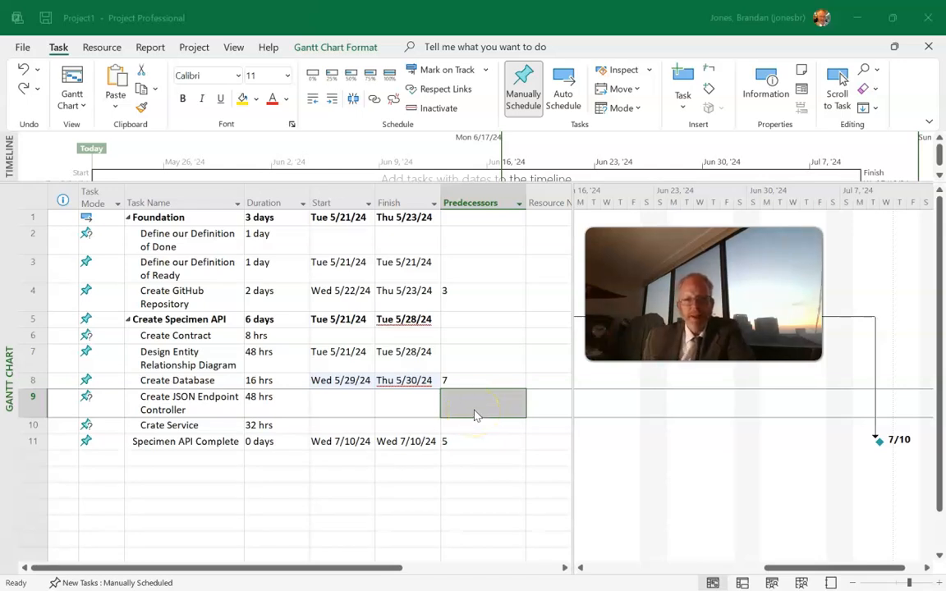
pyautogui.doubleClick(475, 415)
pyautogui.click(663, 430)
pyautogui.click(493, 406)
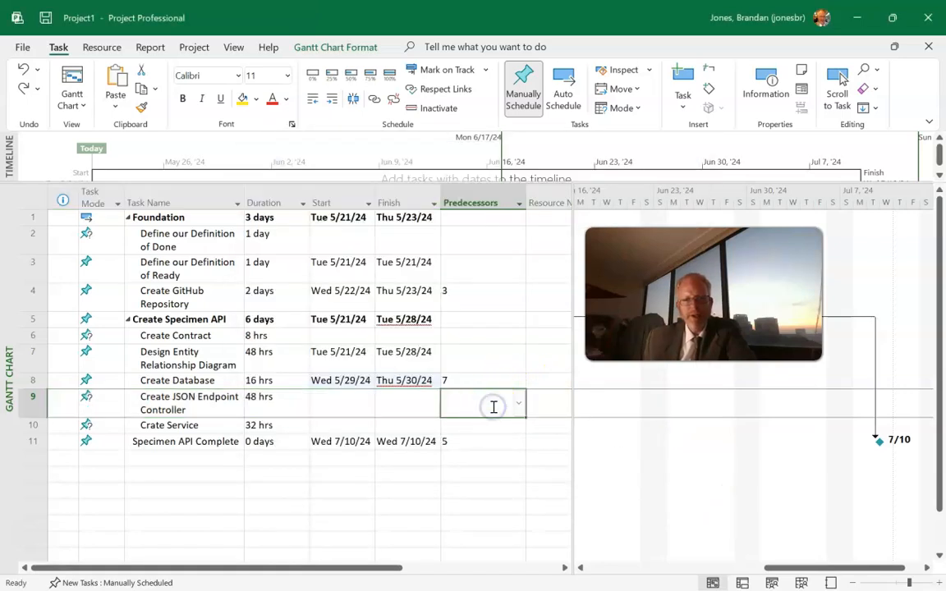
pyautogui.click(493, 406)
pyautogui.press('Return')
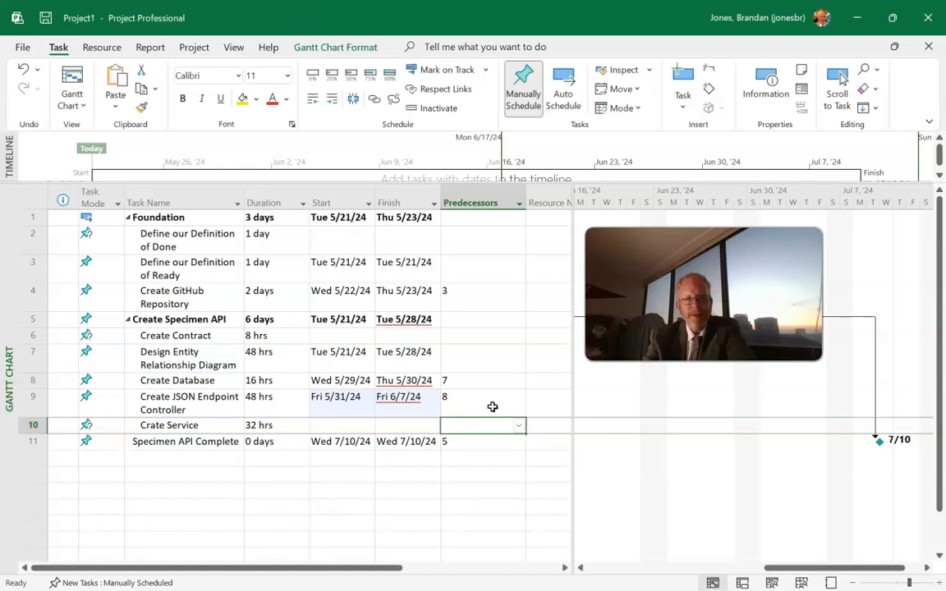
# Correct the misspelled name of task 10 to "Create Service".
pyautogui.press('Left')
pyautogui.press('Left')
pyautogui.press('Left')
pyautogui.press('Left')
pyautogui.press('Left')
pyautogui.press('Right')
pyautogui.write('Create Service')
# Set the predecessor of the Create Service task to 8.
pyautogui.press('Tab')
pyautogui.press('Tab')
pyautogui.press('Tab')
pyautogui.press('Tab')
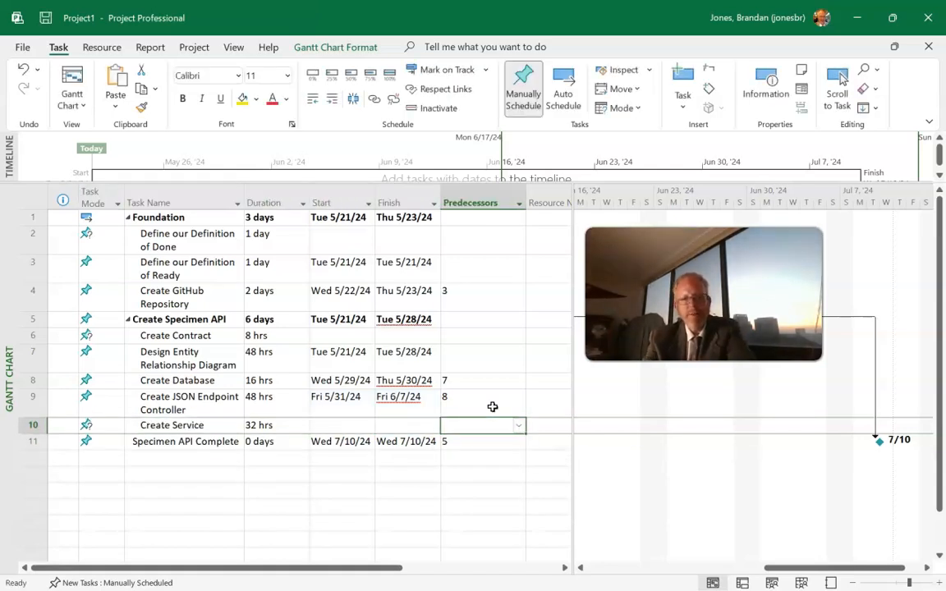
pyautogui.write('8')
pyautogui.press('Return')
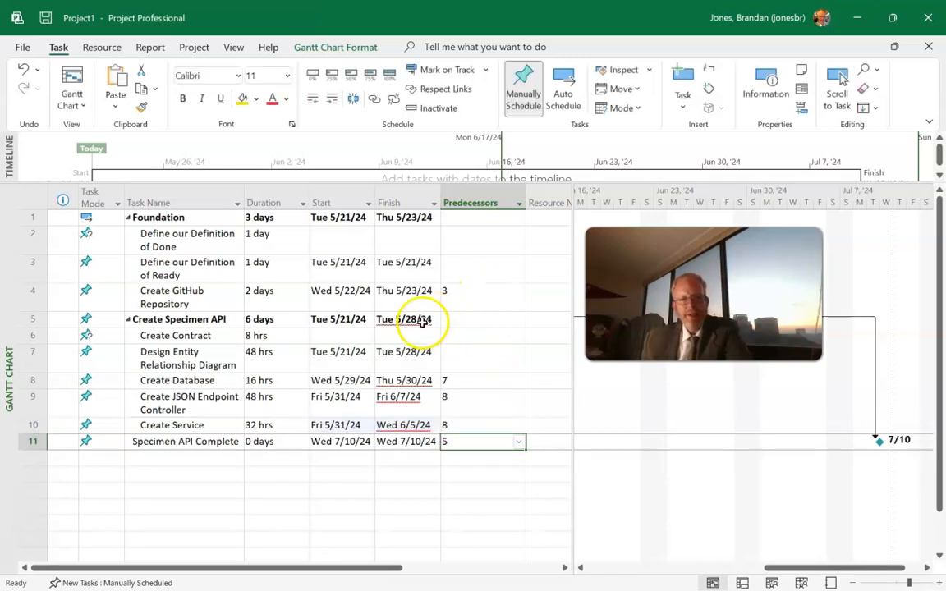
# Switch the Create Specimen API summary task to Auto Schedule and review the linked task bars on the Gantt chart.
pyautogui.click(289, 319)
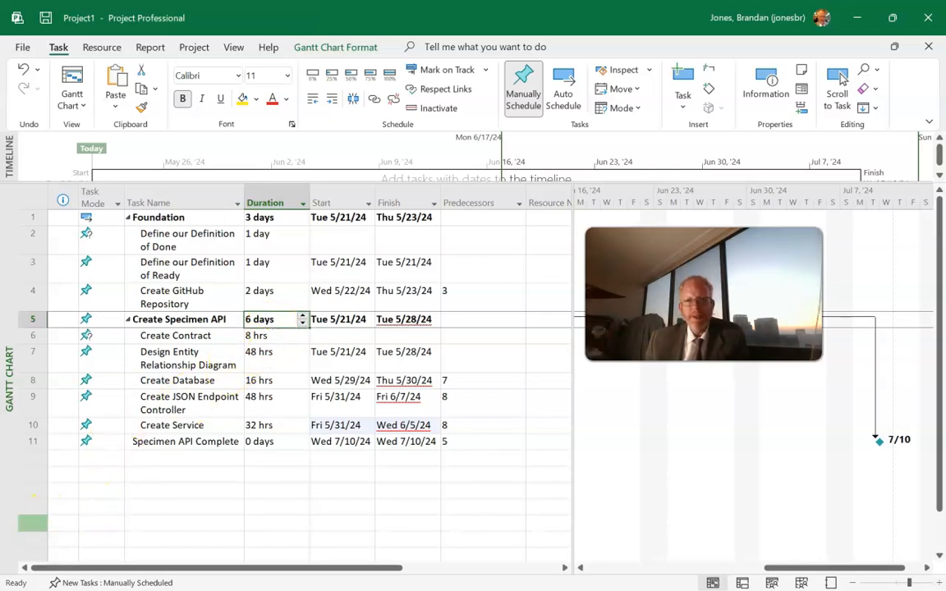
pyautogui.click(563, 95)
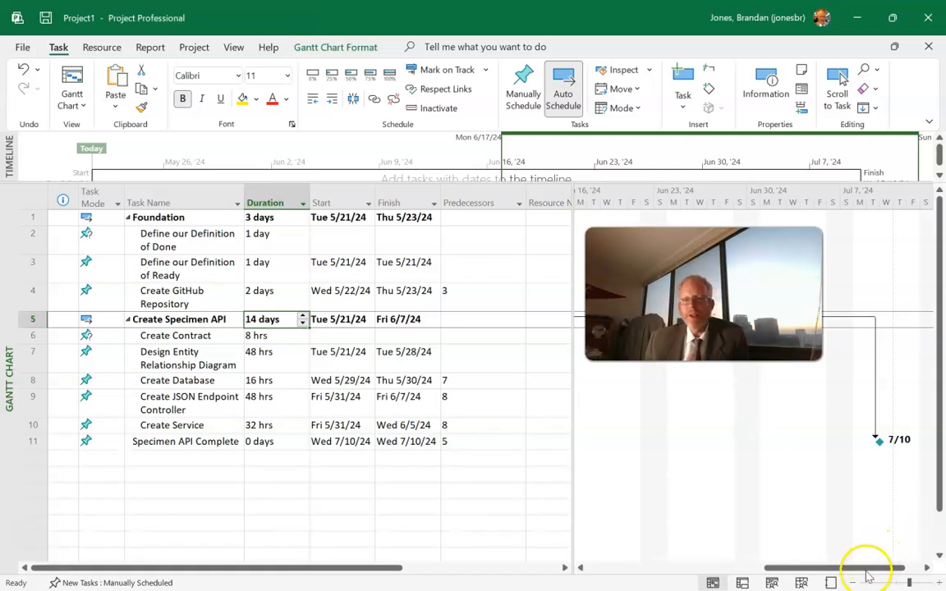
pyautogui.moveTo(857, 566); pyautogui.dragTo(690, 582)
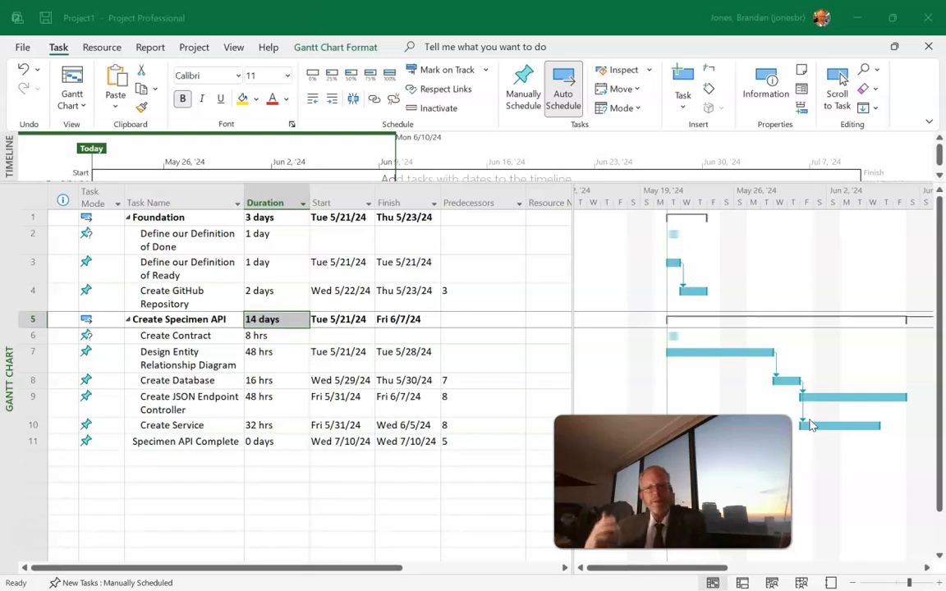
pyautogui.click(841, 387)
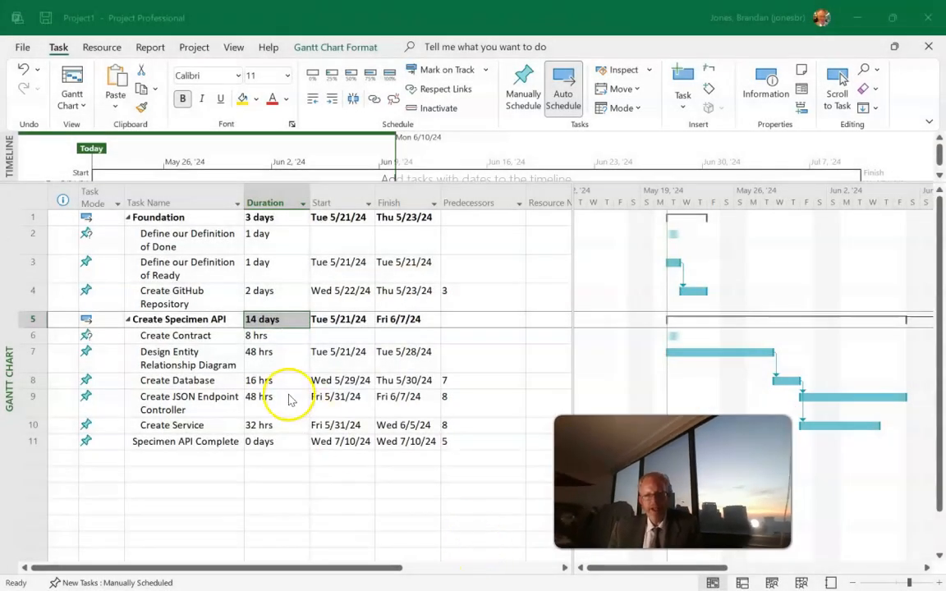
# Review the notes, predecessors, general and resources information of the Create Contract task, leaving it without changes.
pyautogui.click(180, 336)
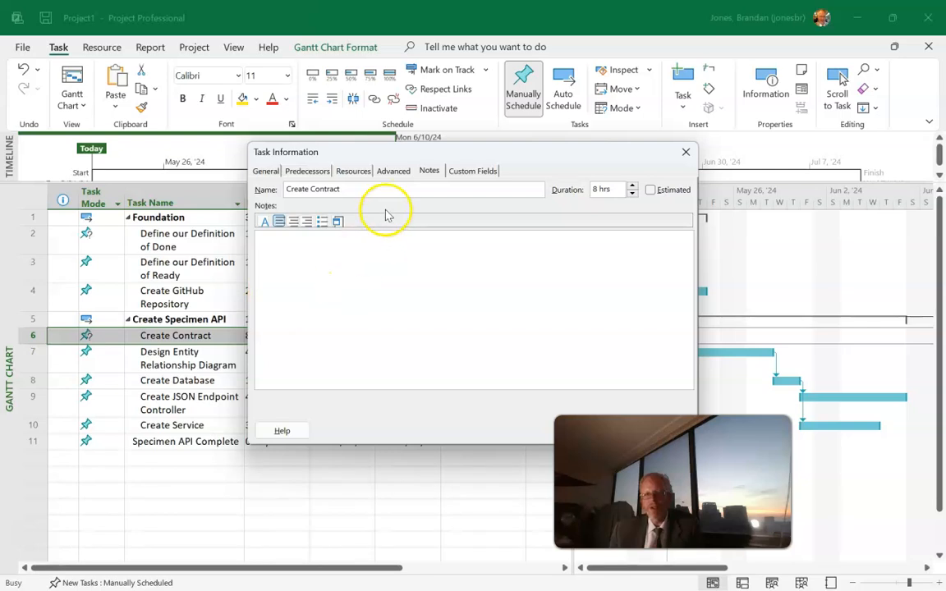
pyautogui.click(309, 171)
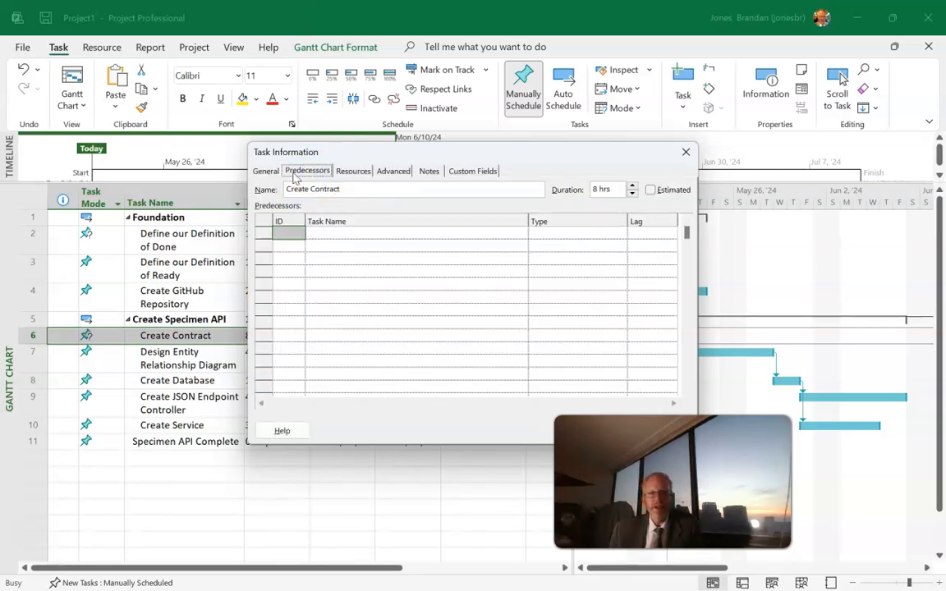
pyautogui.click(267, 170)
pyautogui.click(353, 171)
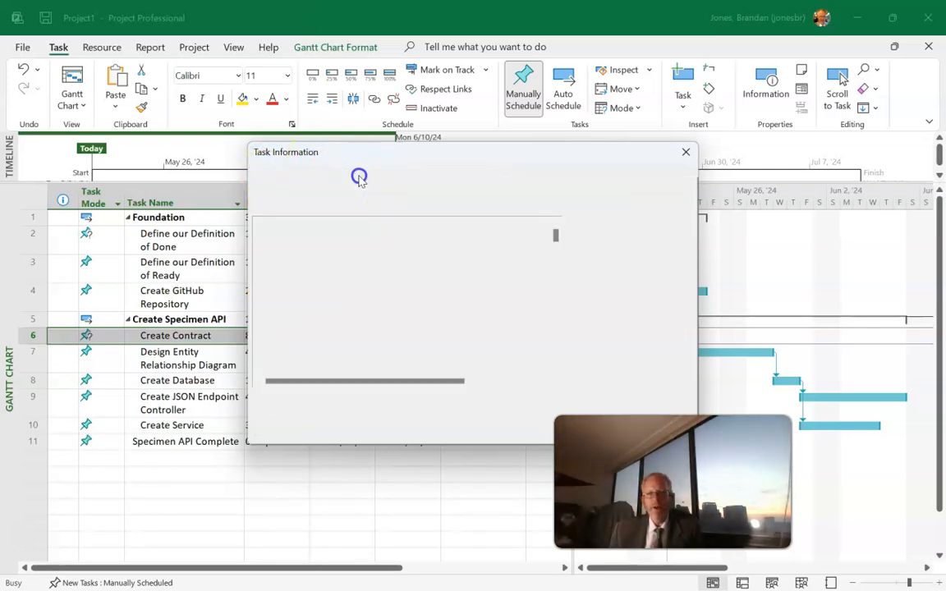
pyautogui.click(685, 152)
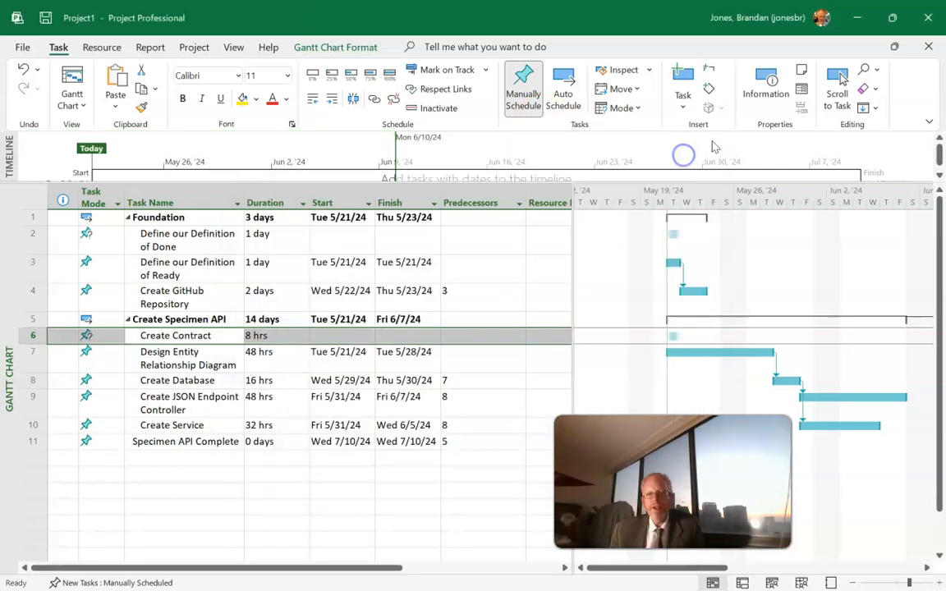
# Switch to the slide show and advance from the Task Types slide to the Milestones slide.
pyautogui.click(855, 19)
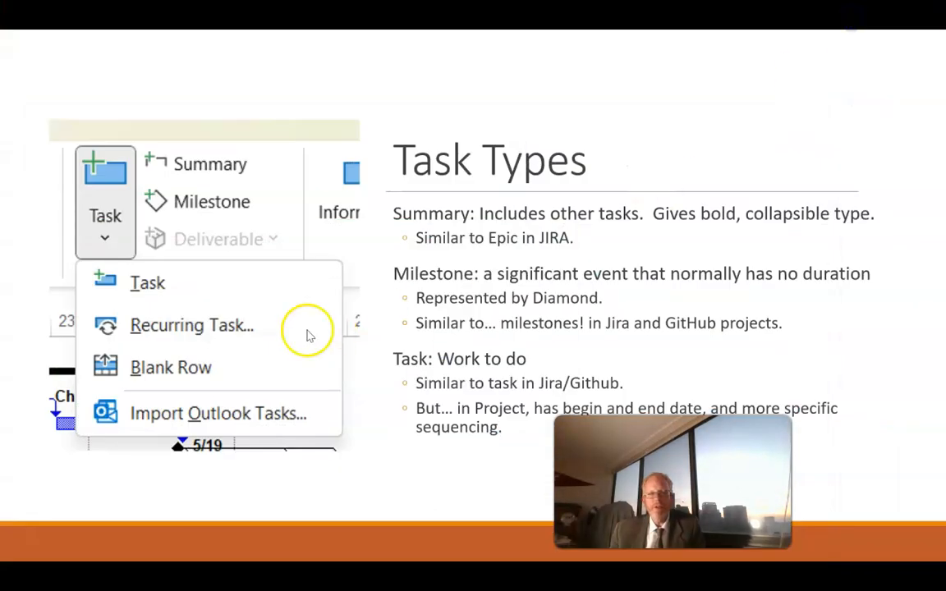
pyautogui.click(454, 279)
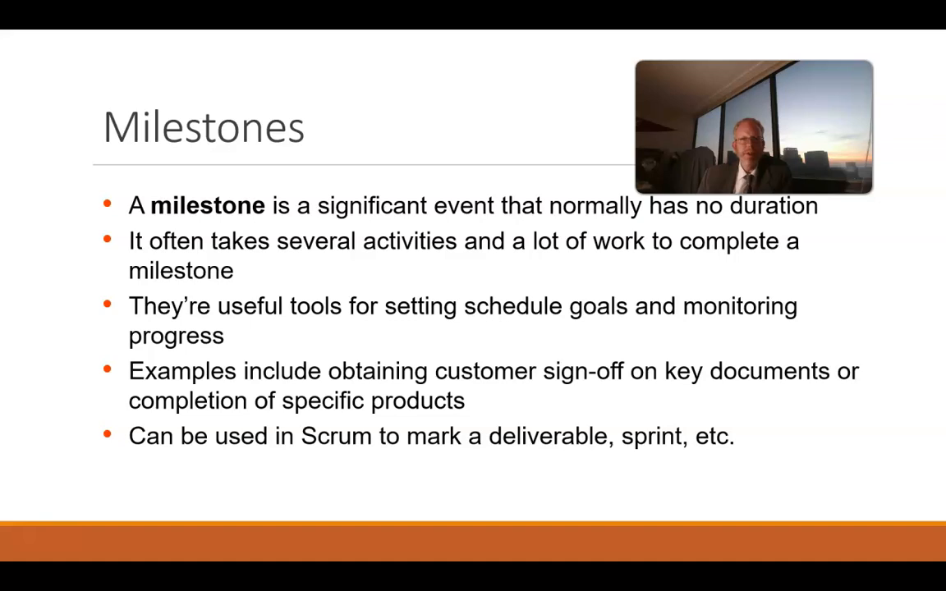